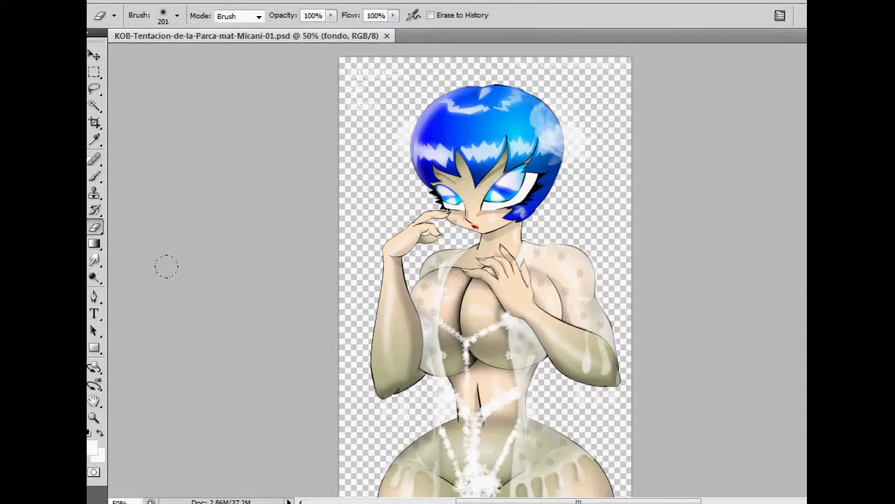
# Set the foreground colour to light sky blue #569be8 (R86 G155 B232).
pyautogui.click(93, 448)
pyautogui.click(503, 123)
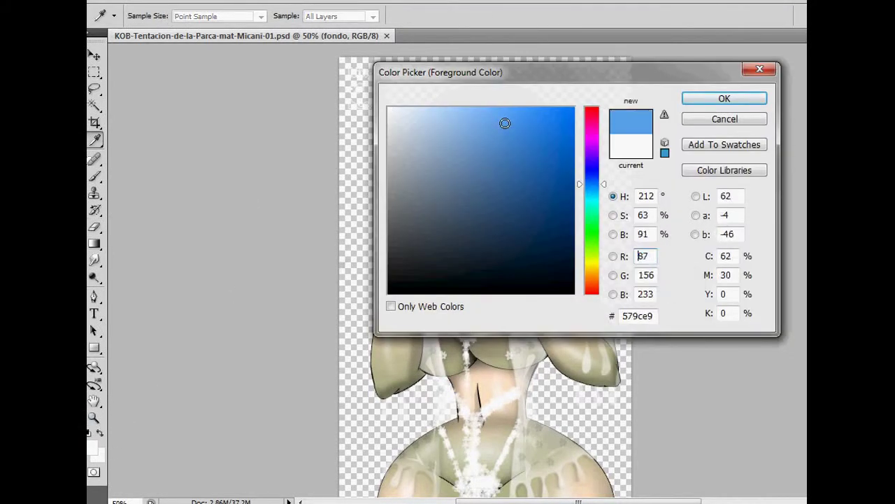
pyautogui.click(725, 99)
pyautogui.press('e')
pyautogui.click(92, 448)
pyautogui.click(450, 114)
pyautogui.click(725, 96)
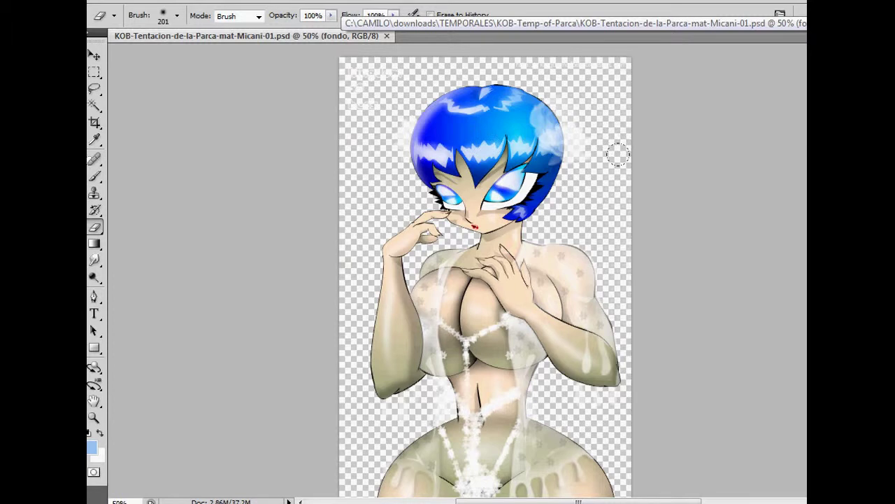
pyautogui.click(95, 180)
# Choose the soft round brush and enlarge it to 226 px.
pyautogui.click(177, 15)
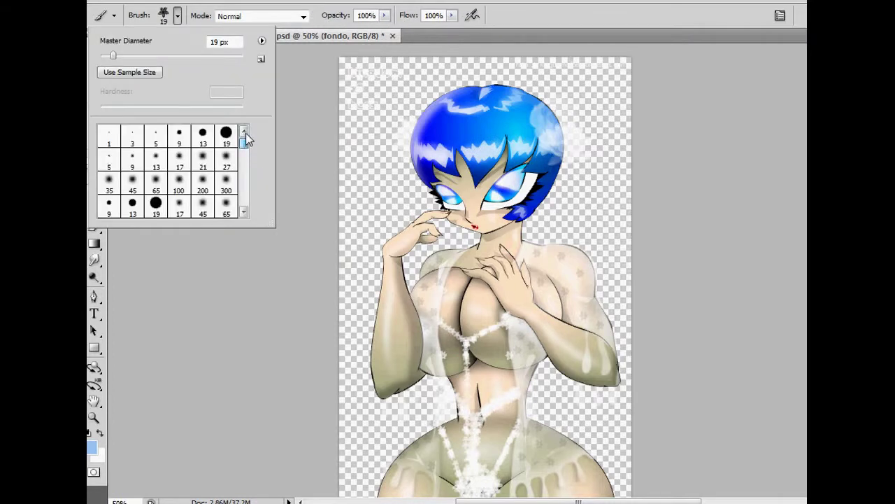
pyautogui.doubleClick(179, 182)
pyautogui.click(178, 16)
pyautogui.moveTo(175, 55); pyautogui.dragTo(210, 56)
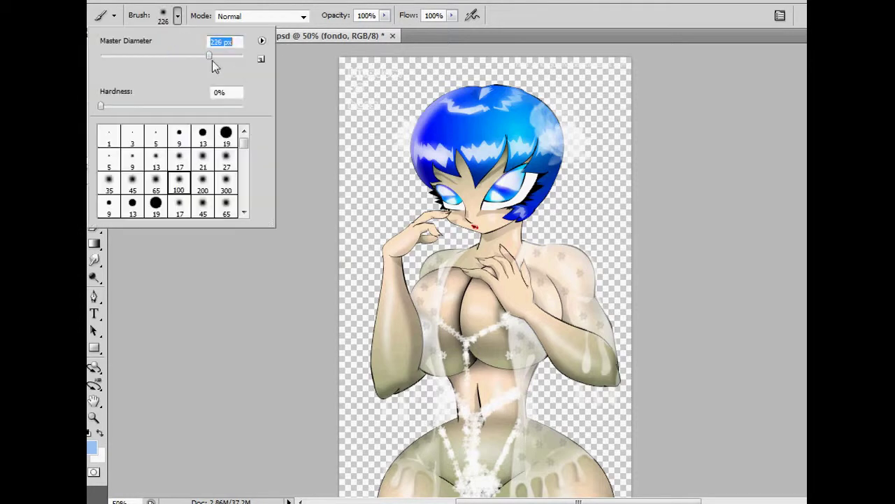
pyautogui.press('Return')
# Paint light blue across the top of the sky, then a darker blue band below it.
pyautogui.moveTo(350, 126); pyautogui.dragTo(290, 104)
pyautogui.moveTo(350, 77)
pyautogui.mouseDown()
pyautogui.moveTo(669, 95)
pyautogui.moveTo(507, 131)
pyautogui.mouseUp()
pyautogui.click(95, 451)
pyautogui.click(476, 140)
pyautogui.click(729, 96)
pyautogui.moveTo(626, 139); pyautogui.dragTo(343, 252)
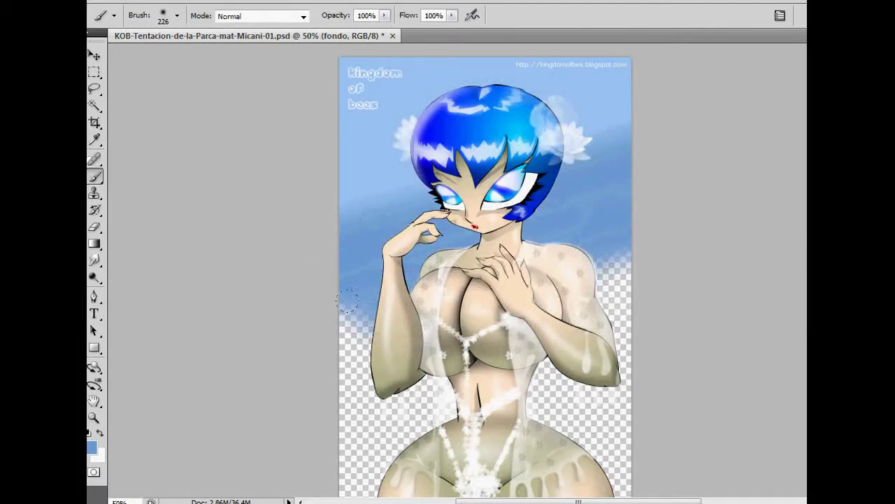
pyautogui.moveTo(601, 224); pyautogui.dragTo(350, 378)
# Switch to another darker blue and cover the remaining transparent area right of the figure.
pyautogui.click(94, 446)
pyautogui.click(482, 154)
pyautogui.click(730, 96)
pyautogui.scroll(-2, 485, 270)
pyautogui.scroll(-2, 485, 259)
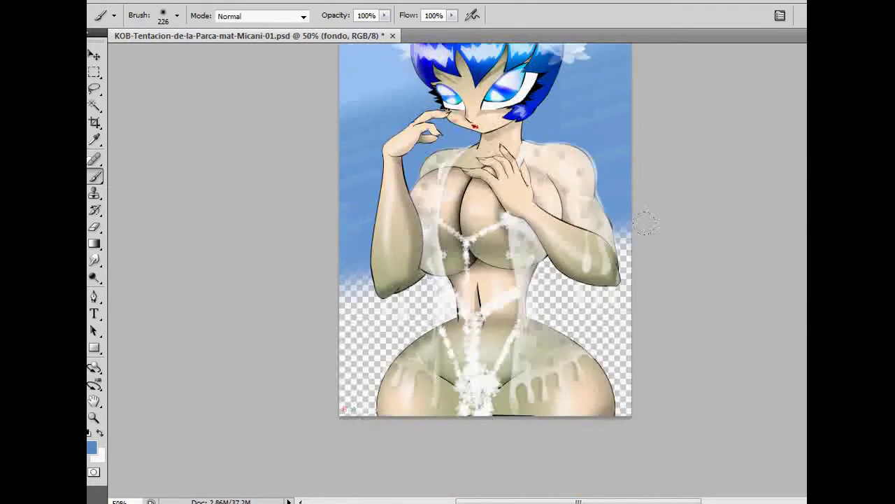
pyautogui.moveTo(629, 231); pyautogui.dragTo(301, 289)
pyautogui.moveTo(629, 294)
pyautogui.mouseDown()
pyautogui.moveTo(343, 399)
pyautogui.moveTo(622, 290)
pyautogui.moveTo(612, 371)
pyautogui.mouseUp()
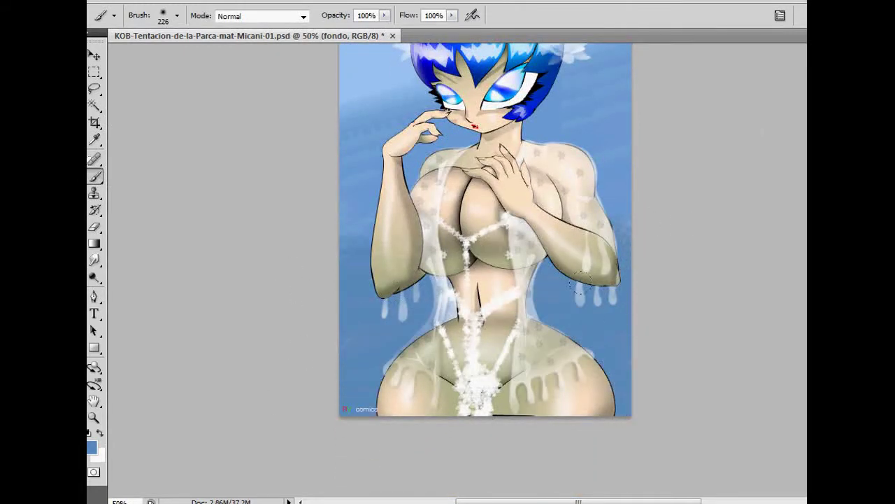
pyautogui.moveTo(619, 231); pyautogui.dragTo(343, 301)
# Set the foreground colour to dark olive #6c6f12 and return to the brush.
pyautogui.click(91, 447)
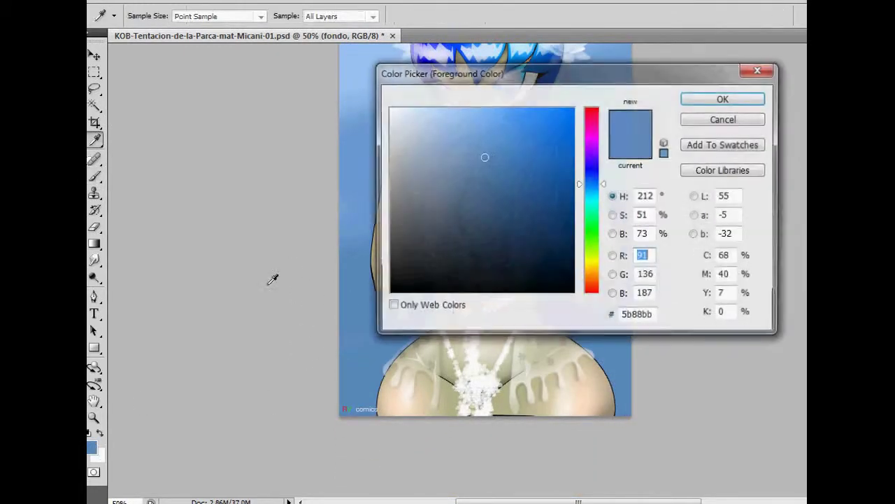
pyautogui.moveTo(592, 235); pyautogui.dragTo(591, 261)
pyautogui.click(549, 222)
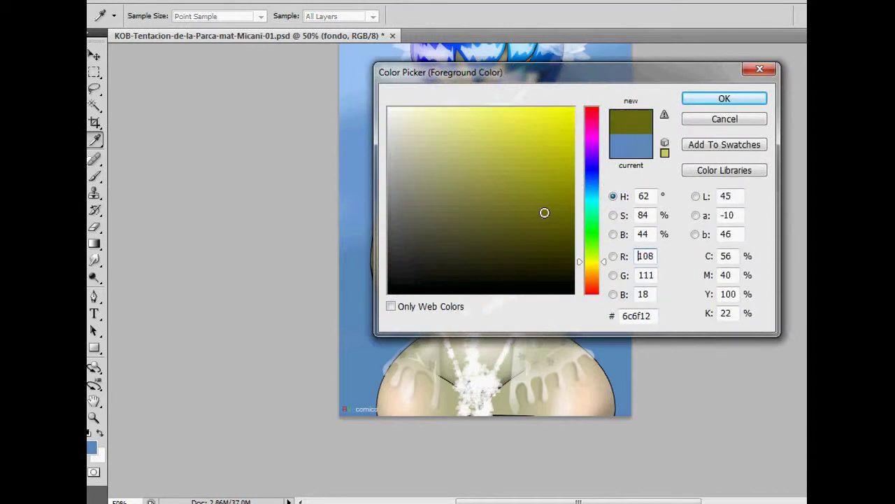
pyautogui.press('Return')
pyautogui.press('b')
# Brush olive along the left, right and bottom edges and the top of the canvas.
pyautogui.moveTo(336, 172)
pyautogui.mouseDown()
pyautogui.moveTo(310, 252)
pyautogui.moveTo(317, 342)
pyautogui.mouseUp()
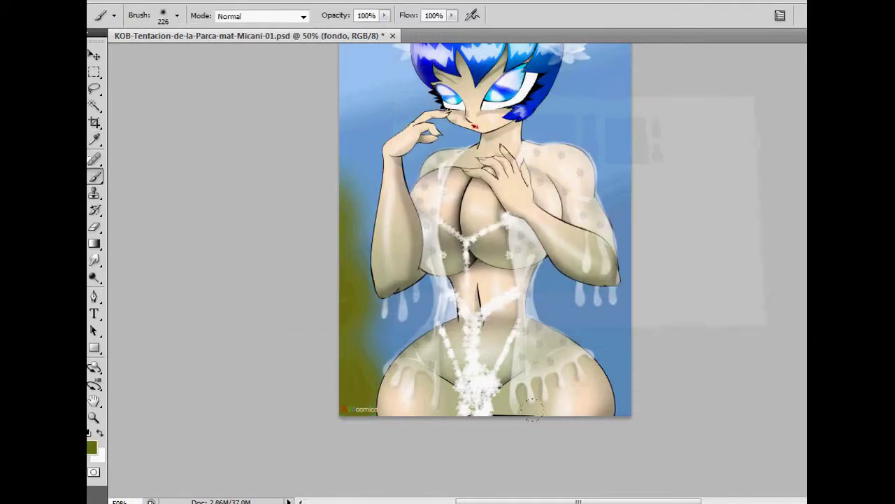
pyautogui.moveTo(532, 407); pyautogui.dragTo(665, 179)
pyautogui.moveTo(622, 118)
pyautogui.mouseDown()
pyautogui.moveTo(616, 266)
pyautogui.moveTo(545, 381)
pyautogui.mouseUp()
pyautogui.moveTo(420, 371)
pyautogui.mouseDown()
pyautogui.moveTo(320, 203)
pyautogui.moveTo(309, 108)
pyautogui.mouseUp()
pyautogui.scroll(5, 486, 266)
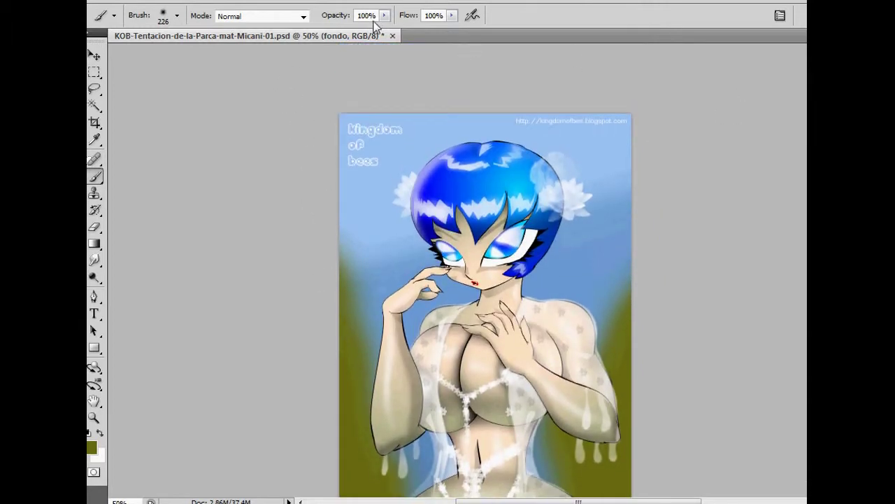
pyautogui.moveTo(343, 65)
pyautogui.mouseDown()
pyautogui.moveTo(254, 116)
pyautogui.moveTo(525, 66)
pyautogui.moveTo(583, 76)
pyautogui.moveTo(489, 70)
pyautogui.mouseUp()
pyautogui.click(384, 96)
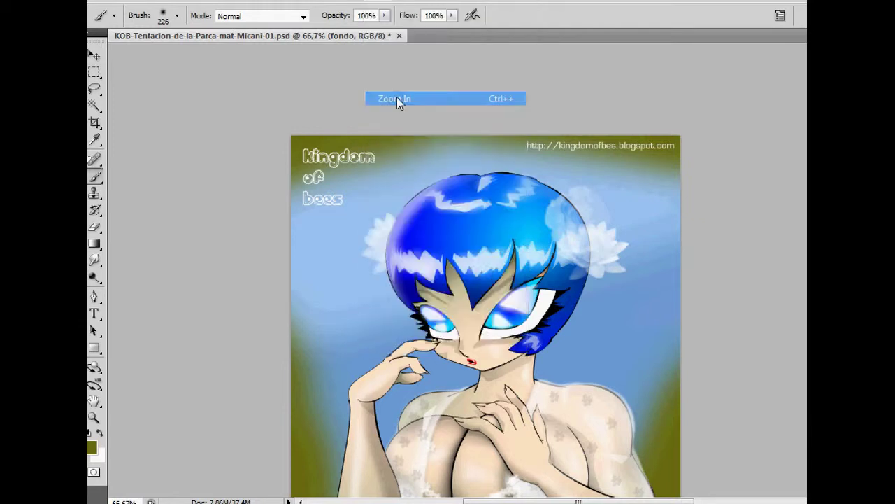
# Zoom in to 100% and then back out to 66.7%.
pyautogui.click(398, 96)
pyautogui.scroll(2, 486, 280)
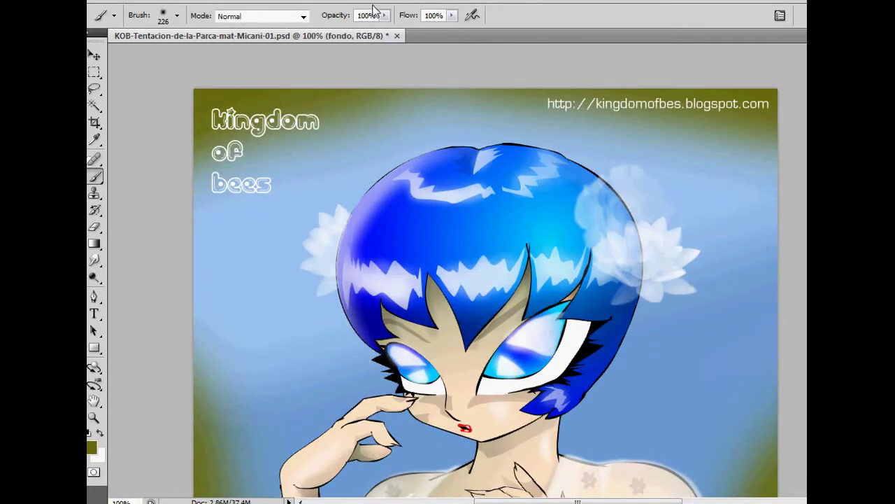
pyautogui.click(374, 3)
pyautogui.click(392, 112)
# Browse the brush presets and select the 2475 plant-silhouette brush.
pyautogui.click(177, 14)
pyautogui.moveTo(244, 143); pyautogui.dragTo(244, 147)
pyautogui.click(244, 212)
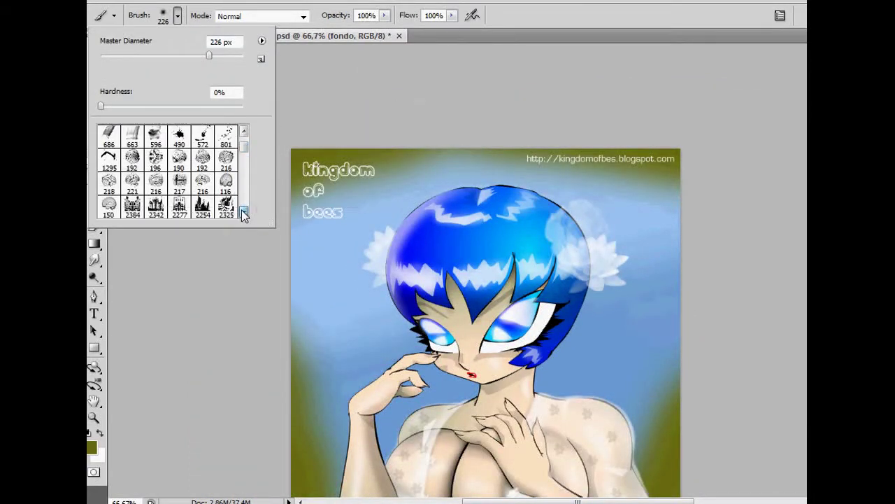
pyautogui.click(244, 212)
pyautogui.click(244, 212)
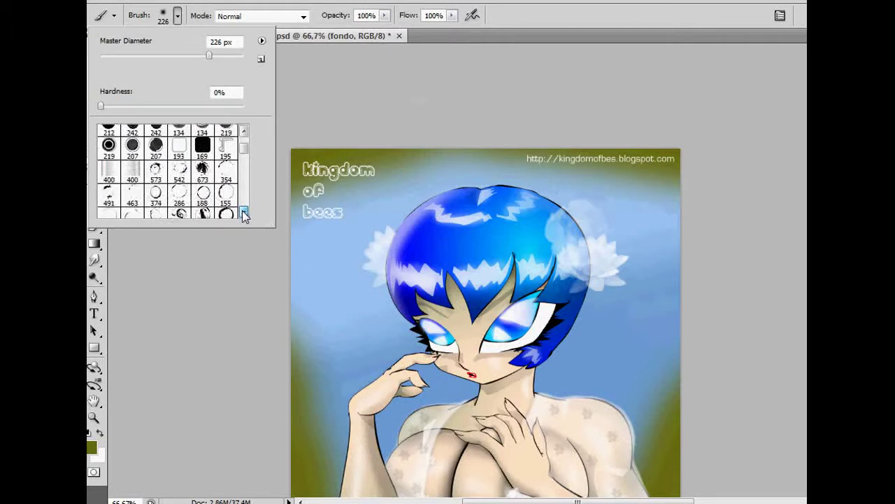
pyautogui.click(244, 212)
pyautogui.click(244, 212)
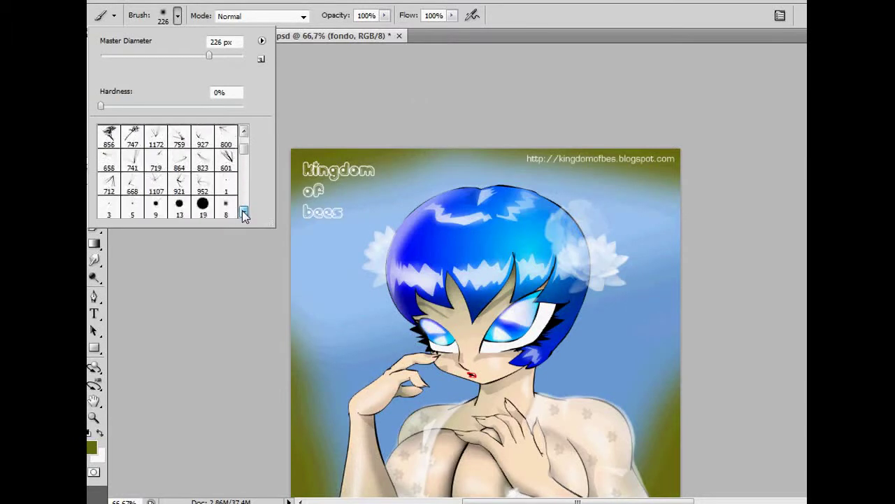
pyautogui.click(244, 212)
pyautogui.click(244, 212)
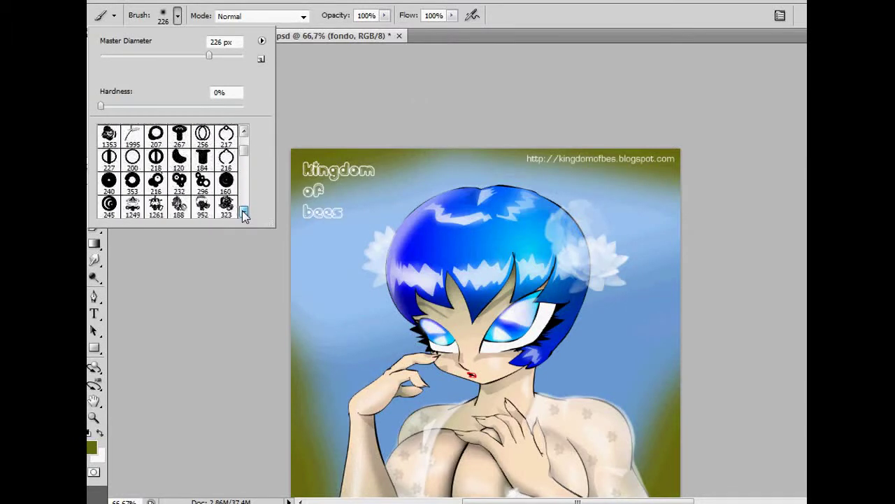
pyautogui.click(244, 212)
pyautogui.click(244, 212)
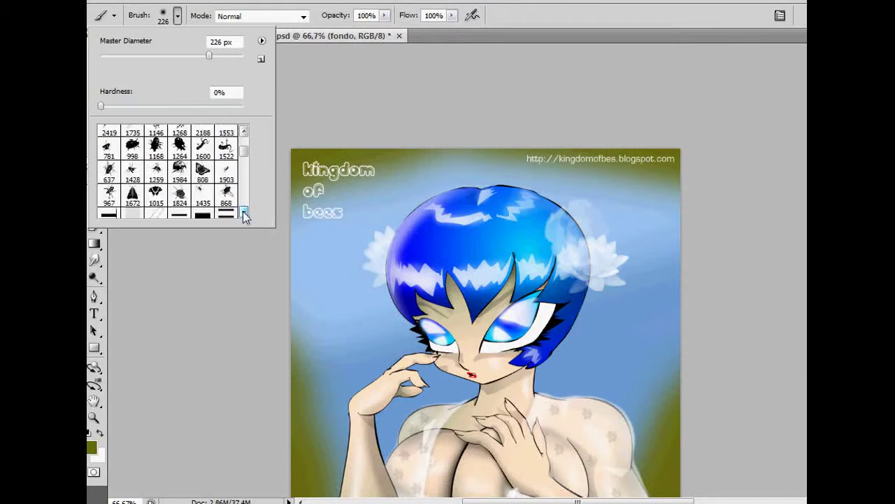
pyautogui.click(244, 132)
pyautogui.doubleClick(180, 159)
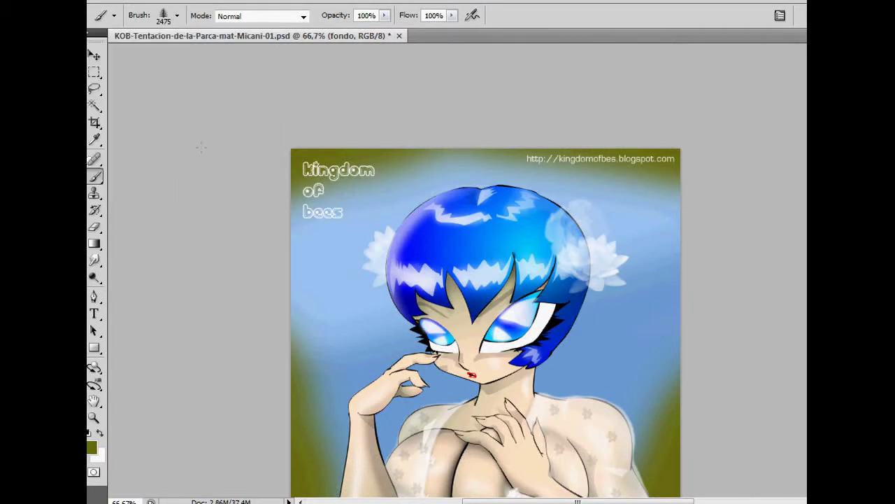
# Enlarge the brush to about 463 px and fit the whole image on screen.
pyautogui.click(176, 15)
pyautogui.moveTo(210, 58); pyautogui.dragTo(259, 65)
pyautogui.click(377, 0)
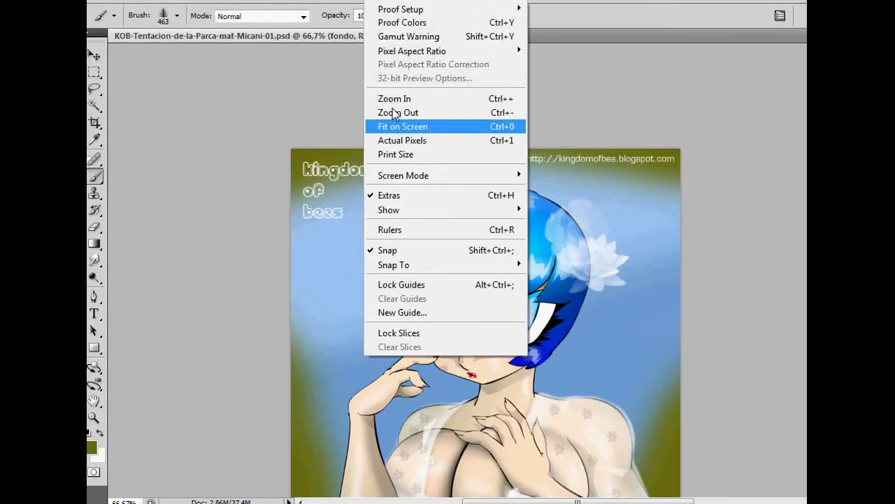
pyautogui.click(429, 124)
pyautogui.scroll(-2, 486, 270)
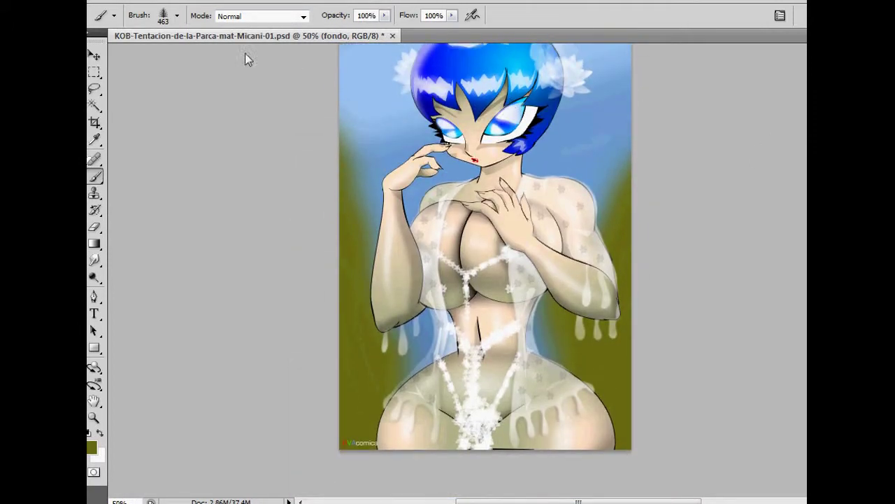
# Resize the brush and stamp grass silhouettes at the left edge and top-right.
pyautogui.click(177, 15)
pyautogui.moveTo(213, 56); pyautogui.dragTo(232, 61)
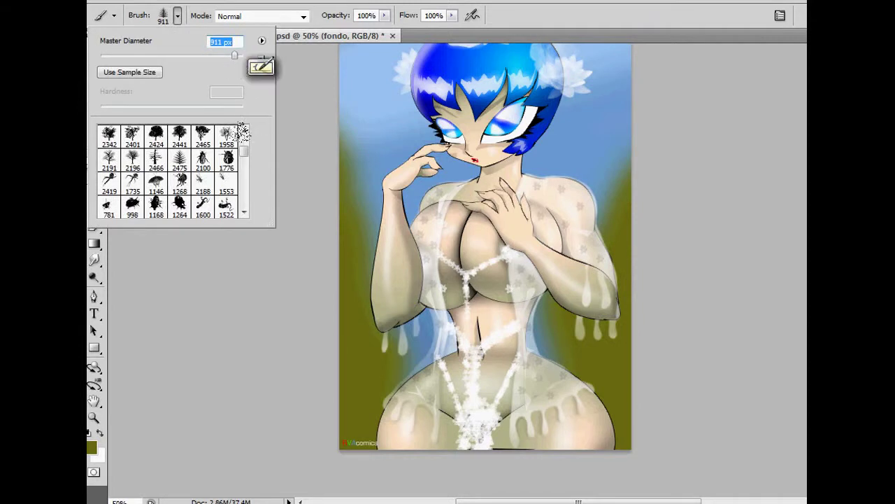
pyautogui.click(110, 215)
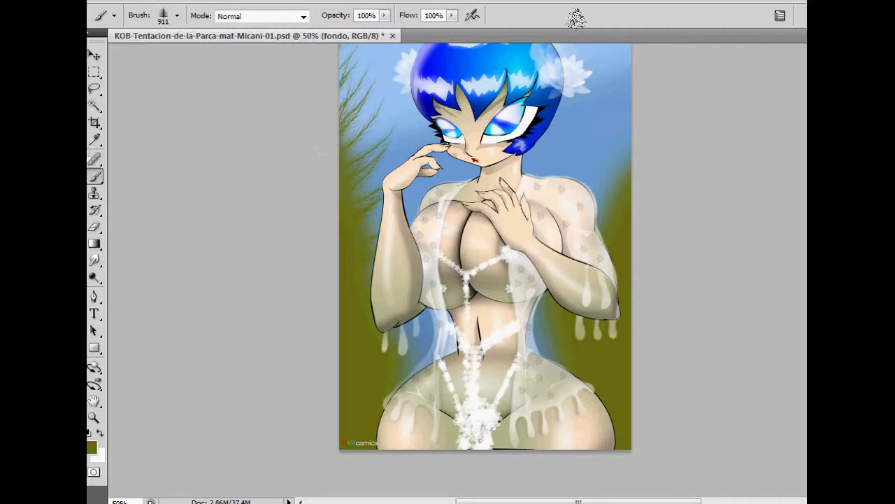
pyautogui.click(564, 43)
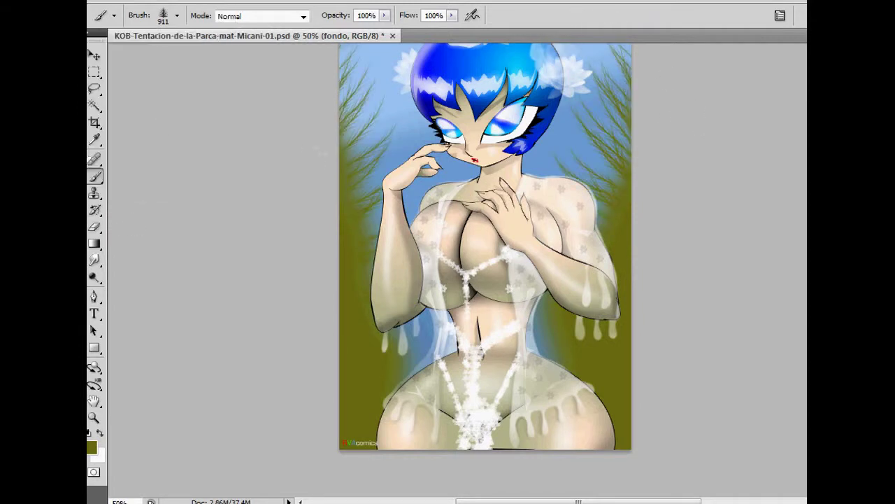
pyautogui.scroll(2, 699, 126)
# Paint faint strokes with the 1958 brush at 33% opacity, undoing the upper-right stroke.
pyautogui.click(177, 15)
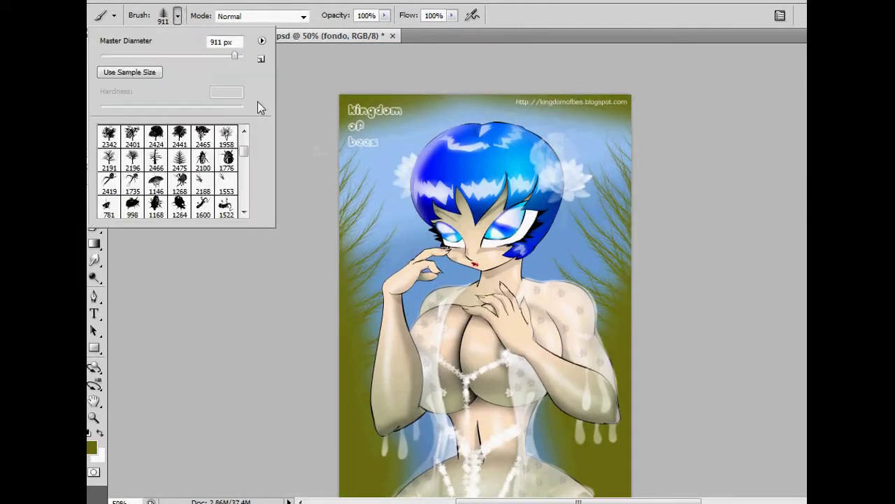
pyautogui.doubleClick(226, 136)
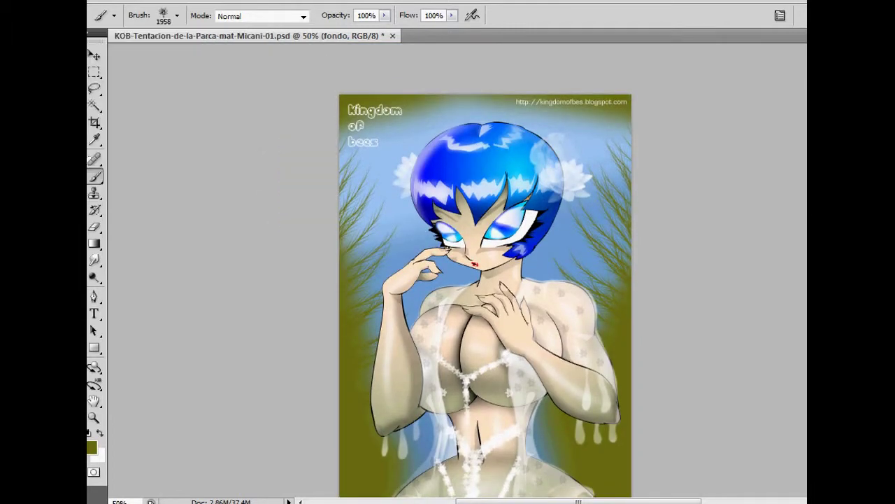
pyautogui.click(93, 451)
pyautogui.click(739, 96)
pyautogui.moveTo(384, 15); pyautogui.dragTo(337, 39)
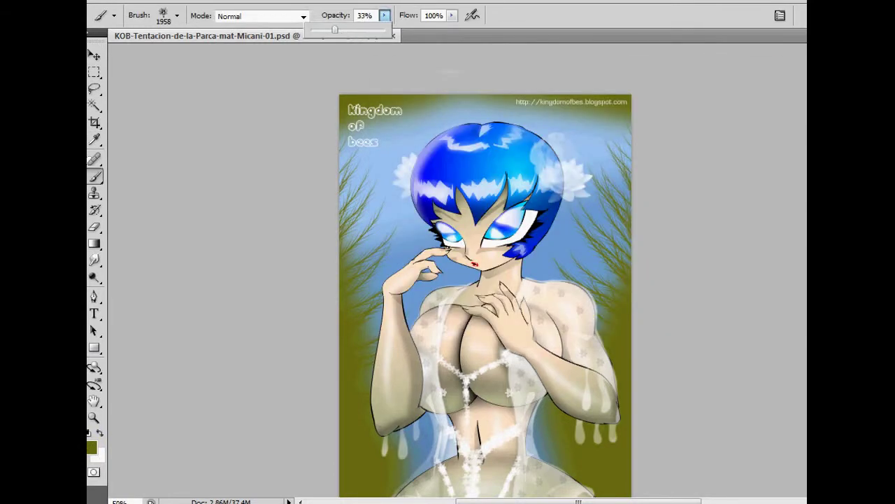
pyautogui.click(371, 209)
pyautogui.click(584, 175)
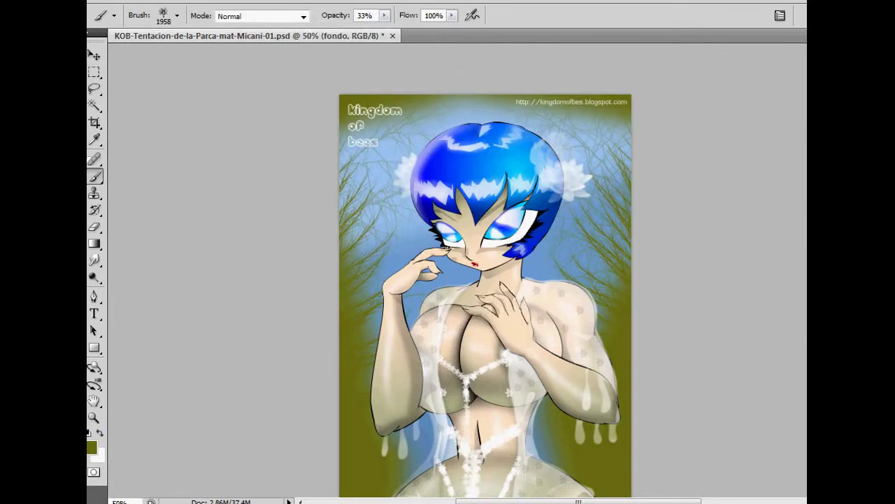
pyautogui.hotkey('ctrl', 'z')
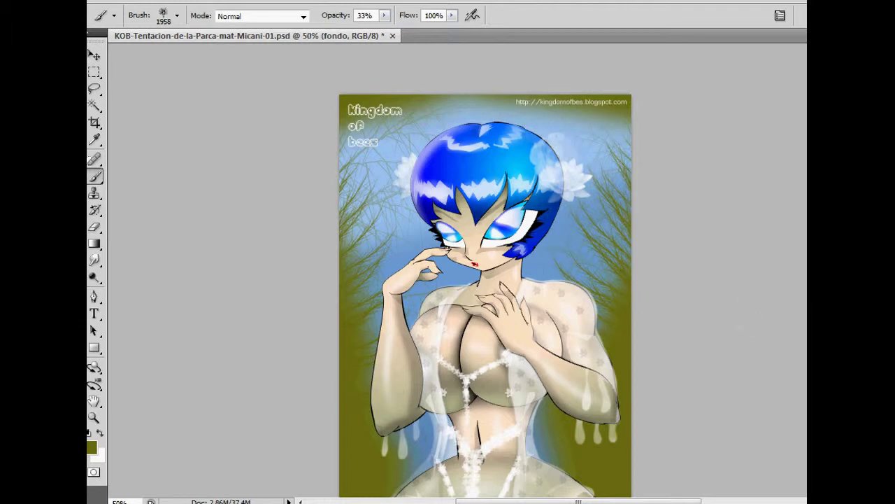
pyautogui.click(177, 15)
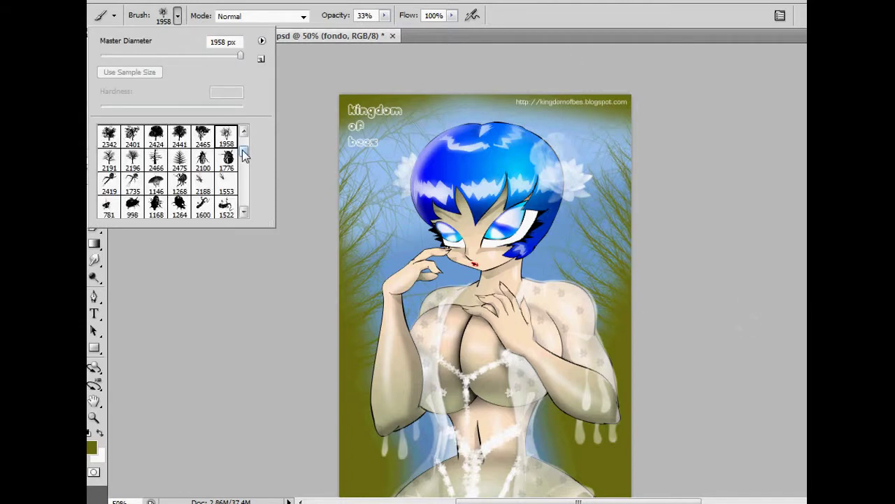
# Choose the 1642 tree brush and set the painting colour to black.
pyautogui.doubleClick(180, 132)
pyautogui.click(177, 15)
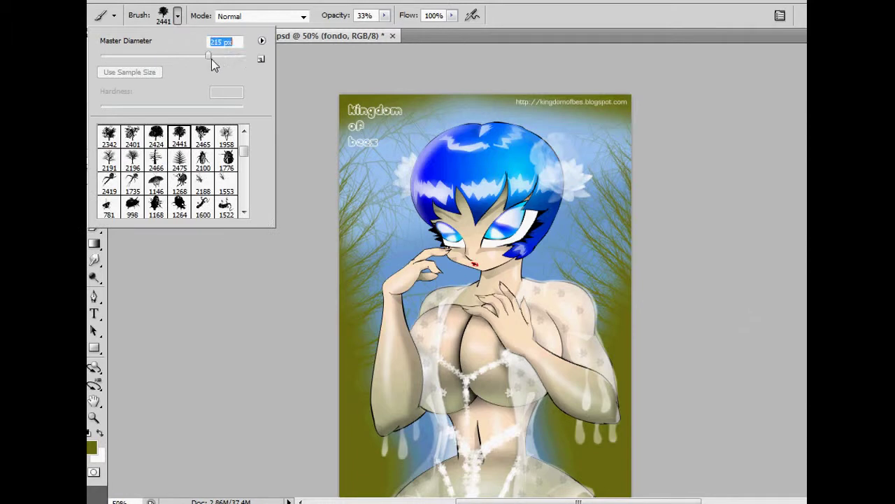
pyautogui.click(244, 130)
pyautogui.click(244, 211)
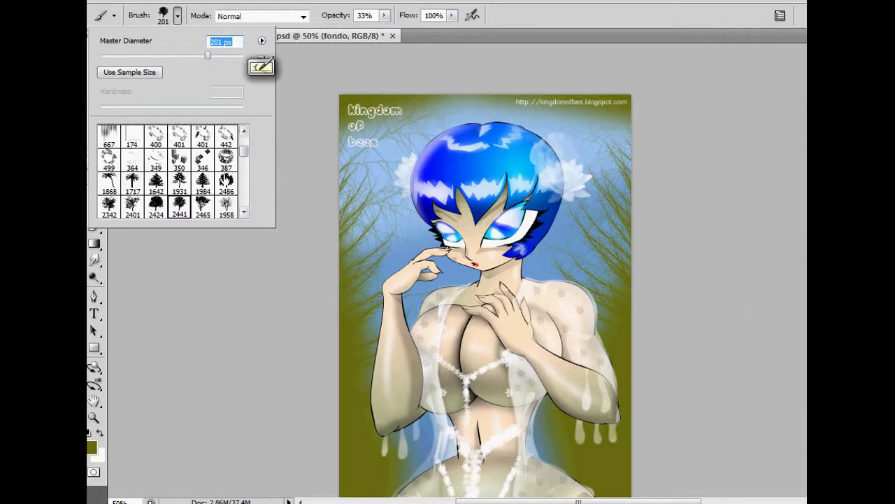
pyautogui.doubleClick(156, 183)
pyautogui.click(91, 447)
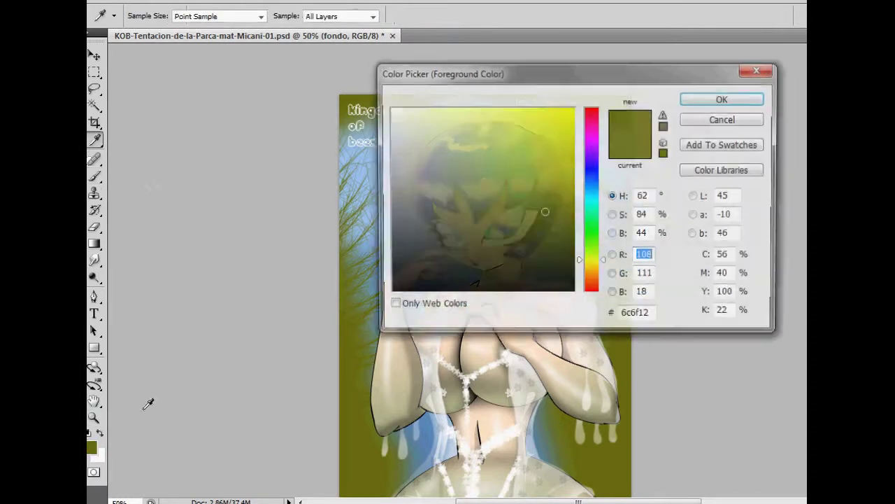
pyautogui.click(447, 294)
pyautogui.click(723, 95)
# Lower opacity to about 38% and dab dark shading on the right and left edges.
pyautogui.click(384, 15)
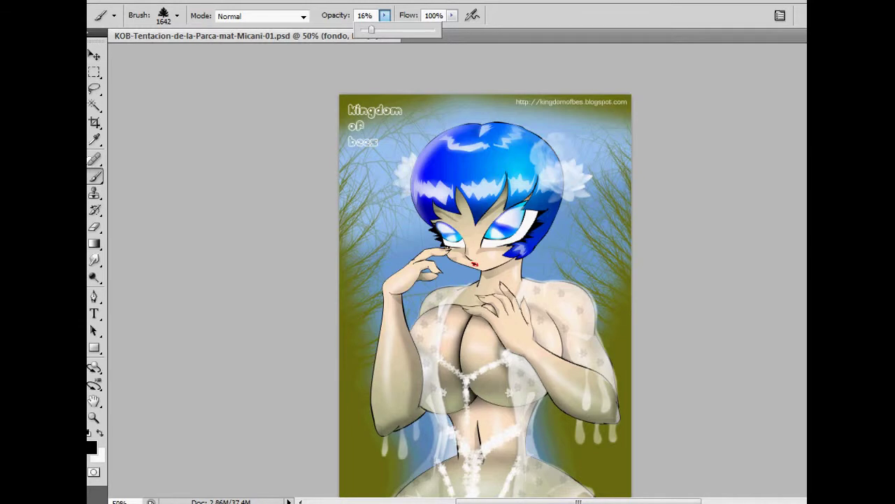
pyautogui.scroll(-3, 485, 270)
pyautogui.click(668, 258)
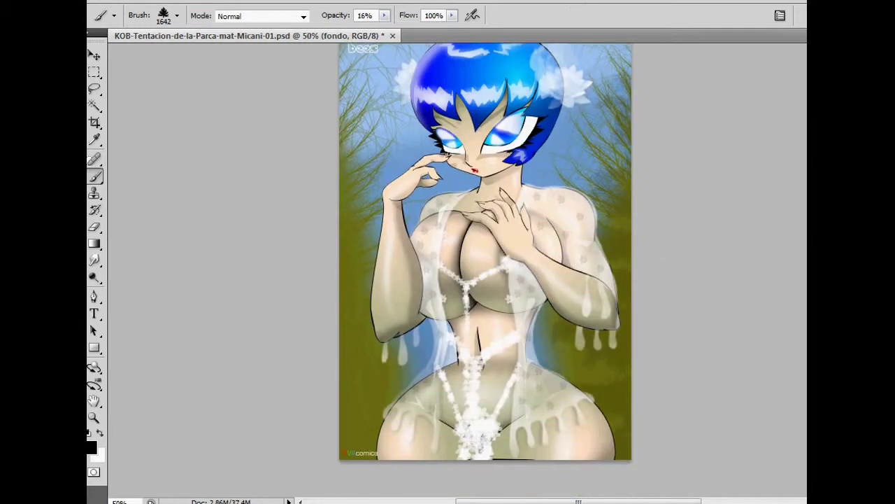
pyautogui.click(285, 254)
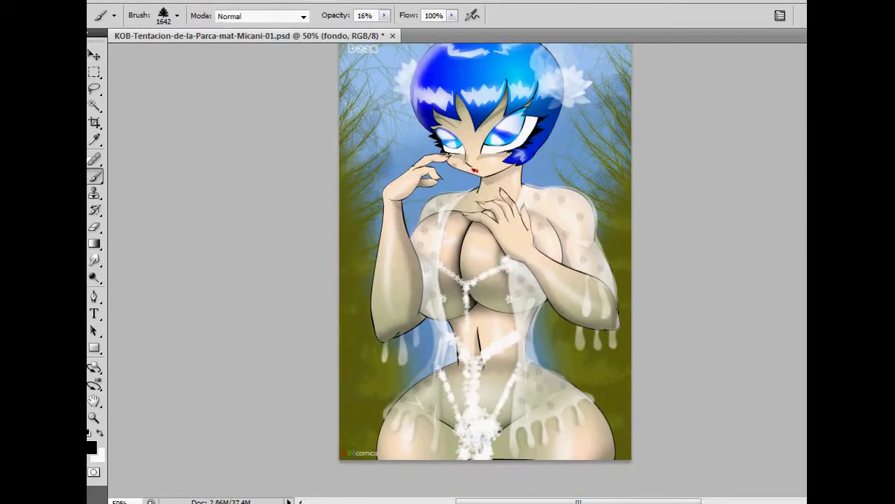
# Enlarge the brush to 960 px and darken the lower-left corner and right-side foliage.
pyautogui.click(384, 16)
pyautogui.click(177, 15)
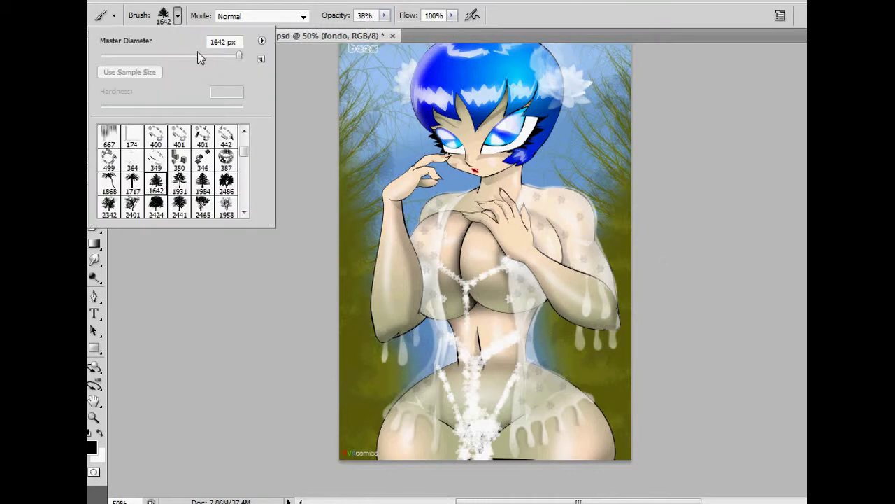
pyautogui.moveTo(233, 60); pyautogui.dragTo(261, 64)
pyautogui.press('Return')
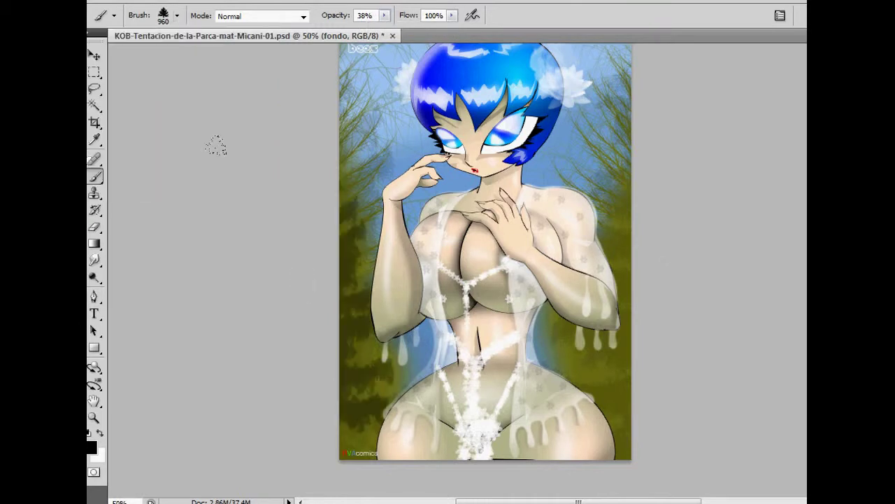
pyautogui.moveTo(209, 170); pyautogui.dragTo(221, 87)
pyautogui.moveTo(561, 131); pyautogui.dragTo(643, 229)
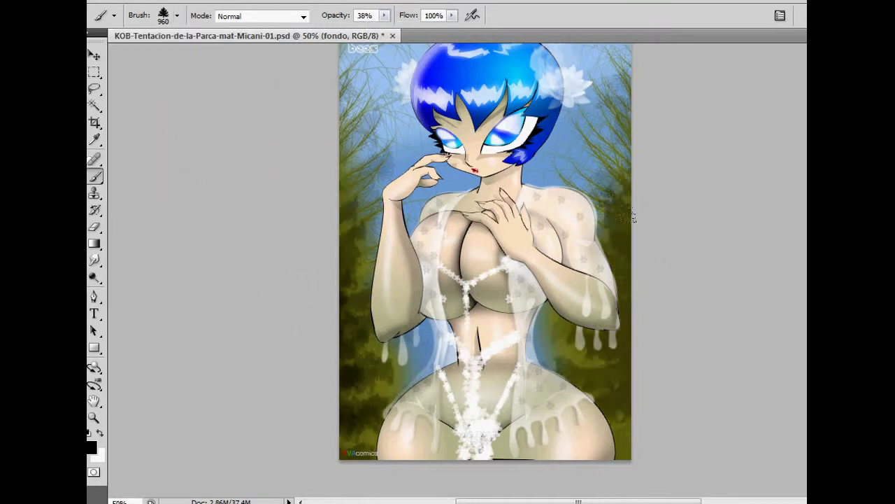
pyautogui.moveTo(389, 216); pyautogui.dragTo(477, 289)
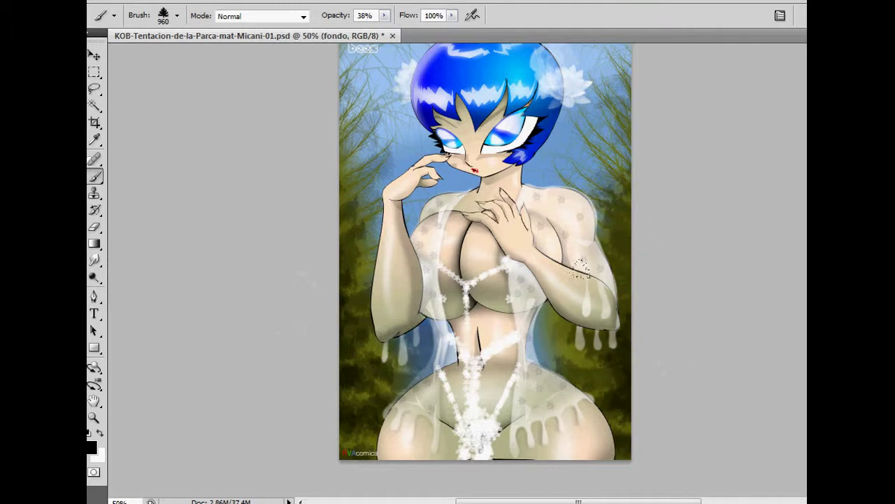
pyautogui.moveTo(307, 258); pyautogui.dragTo(197, 263)
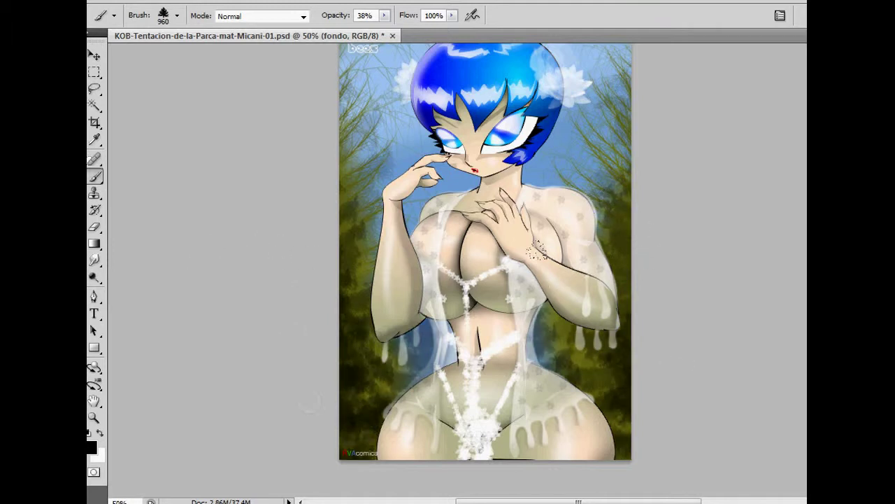
pyautogui.moveTo(536, 249); pyautogui.dragTo(679, 244)
# Switch to the 2441 tree brush and stamp dark trees into the top-left corner.
pyautogui.scroll(3, 485, 270)
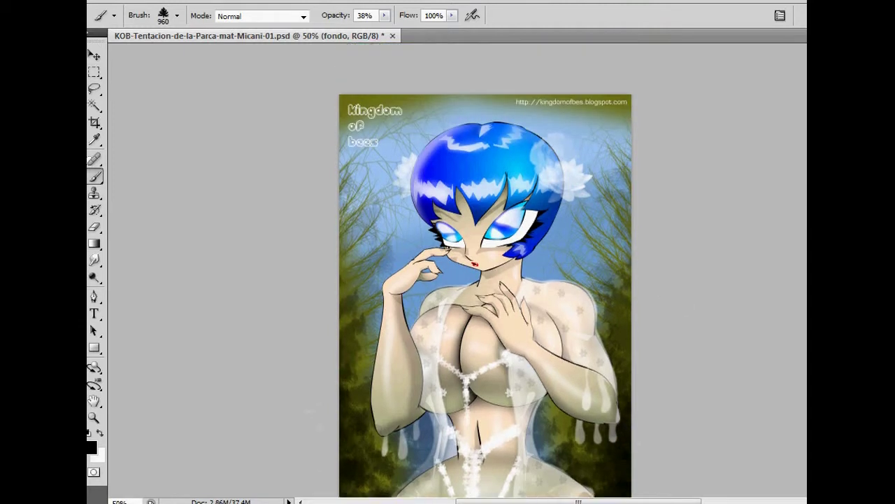
pyautogui.scroll(3, 484, 270)
pyautogui.click(177, 17)
pyautogui.click(180, 207)
pyautogui.press('Return')
pyautogui.click(178, 17)
pyautogui.moveTo(242, 56); pyautogui.dragTo(236, 57)
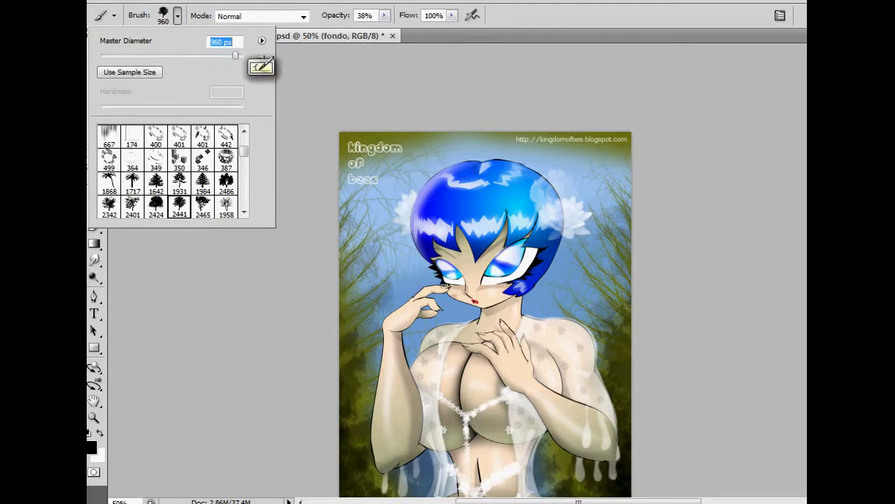
pyautogui.press('Return')
pyautogui.click(333, 110)
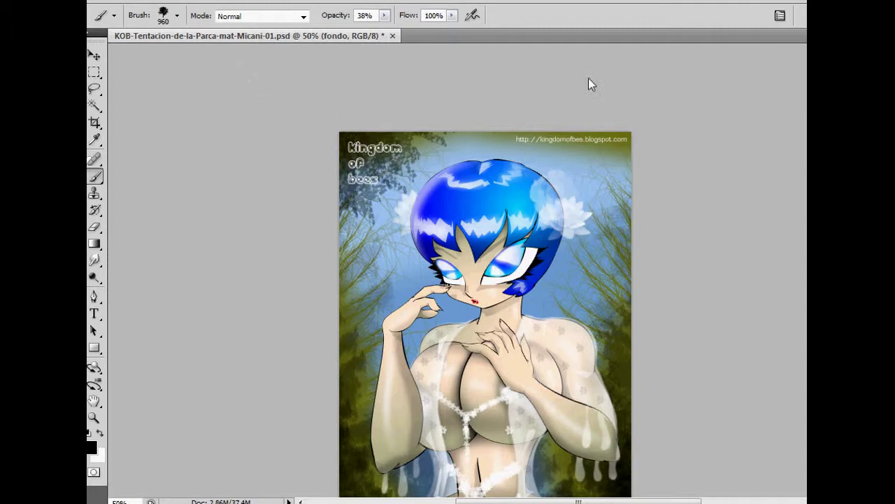
# Enlarge the brush to 1399 px and stamp dark trees into the top-right corner.
pyautogui.click(179, 19)
pyautogui.moveTo(237, 59); pyautogui.dragTo(238, 58)
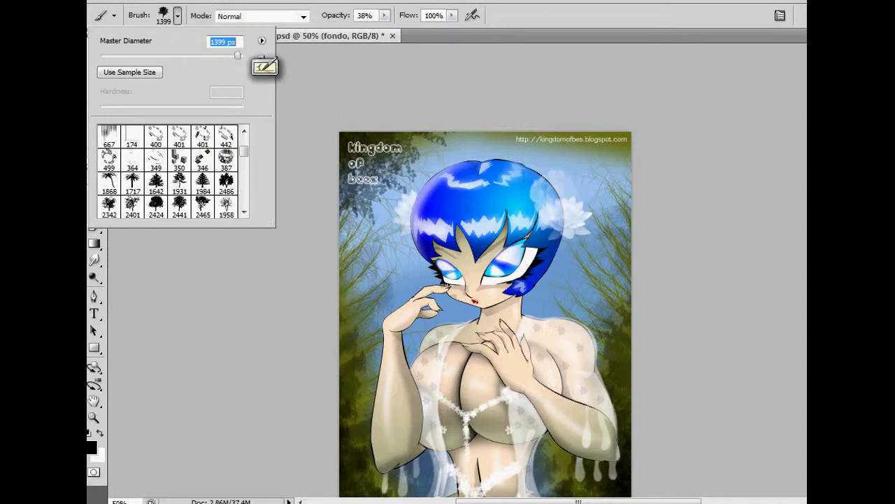
pyautogui.click(670, 86)
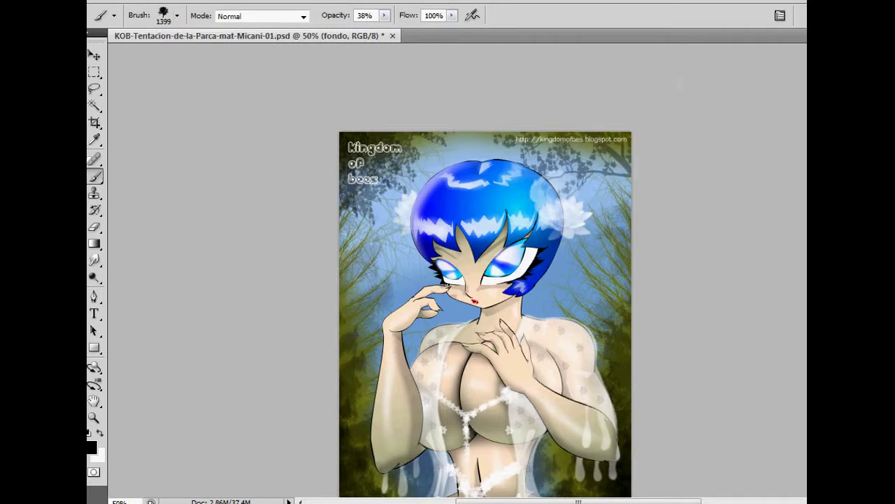
pyautogui.click(680, 84)
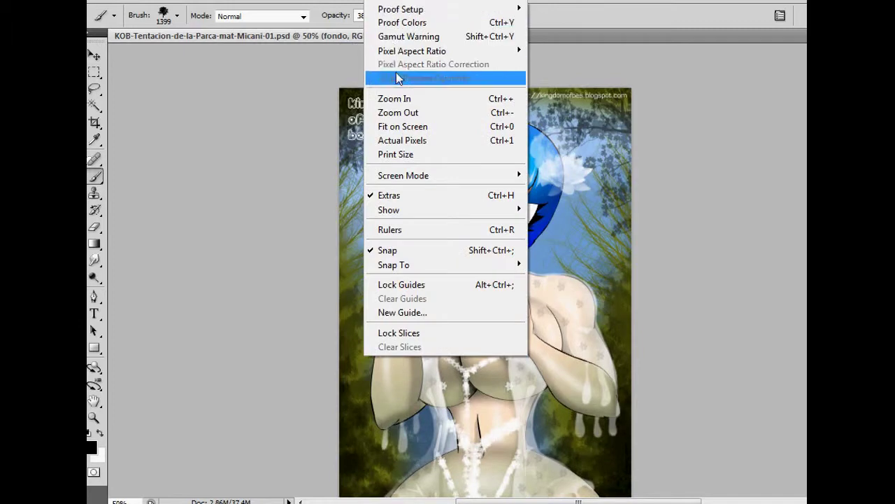
# Zoom in to 200% to inspect details of the tree-framed artwork.
pyautogui.click(399, 98)
pyautogui.click(399, 97)
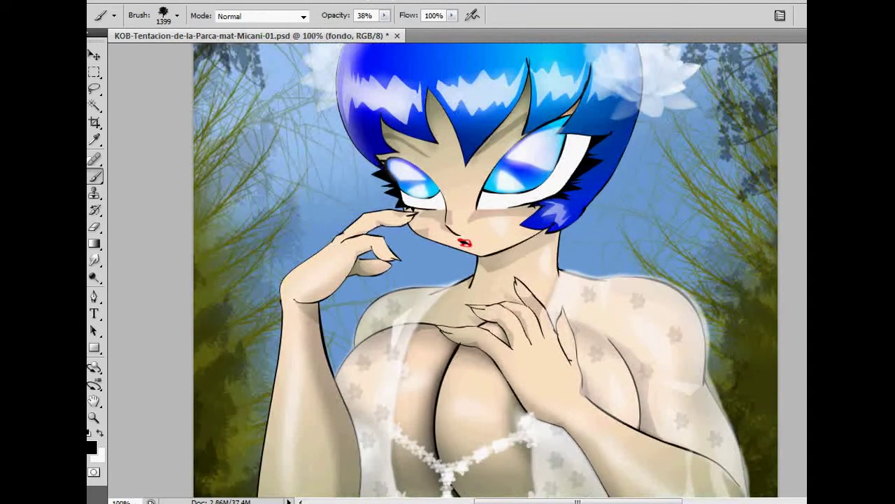
pyautogui.scroll(5, 485, 269)
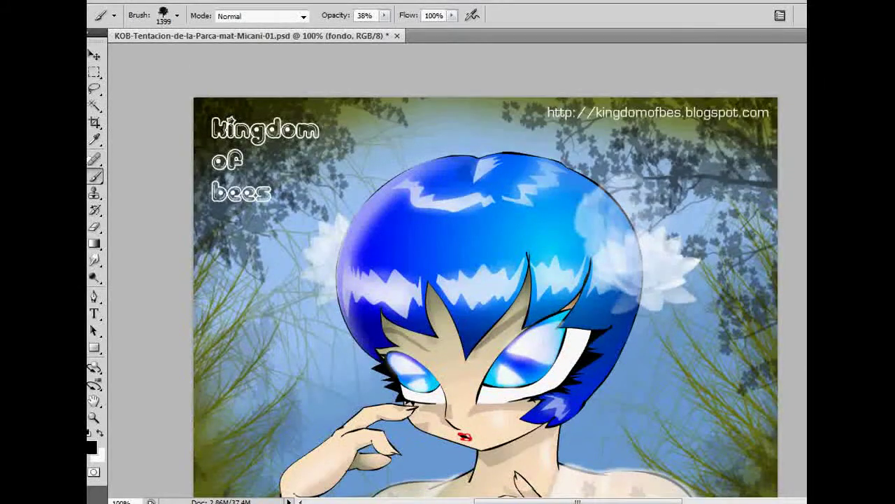
pyautogui.click(398, 96)
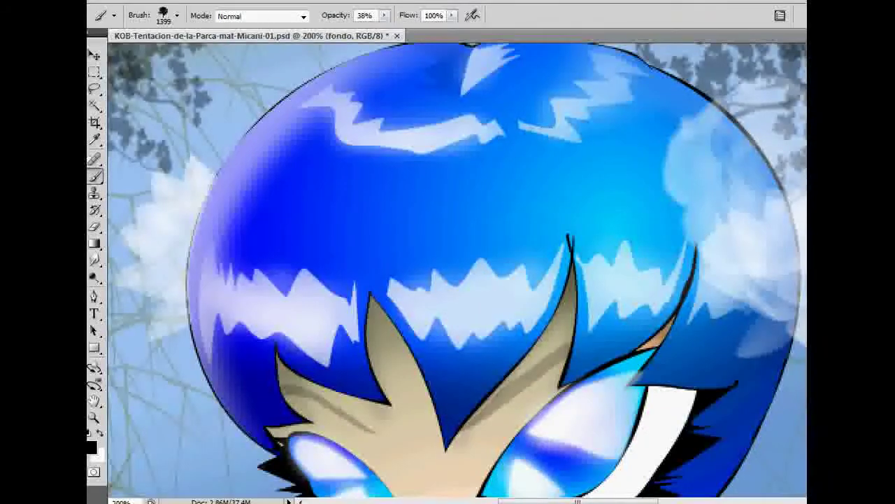
pyautogui.scroll(1, 539, 459)
pyautogui.moveTo(530, 501); pyautogui.dragTo(619, 501)
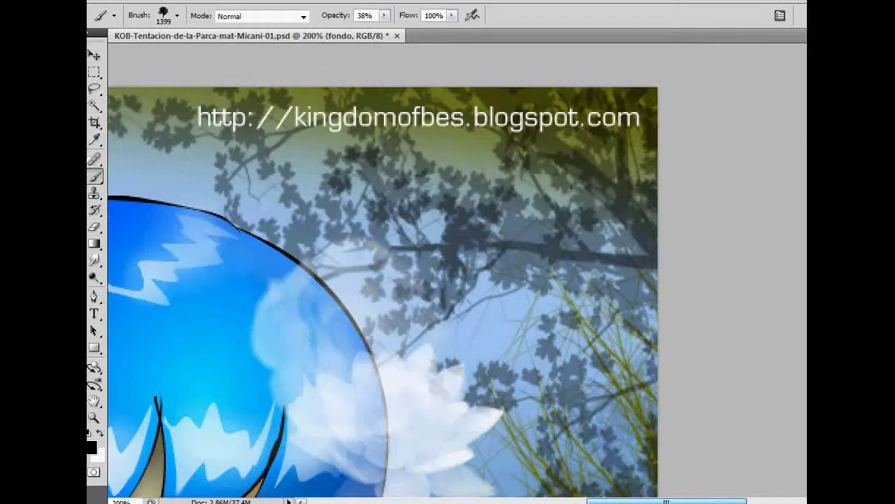
pyautogui.moveTo(619, 501); pyautogui.dragTo(521, 501)
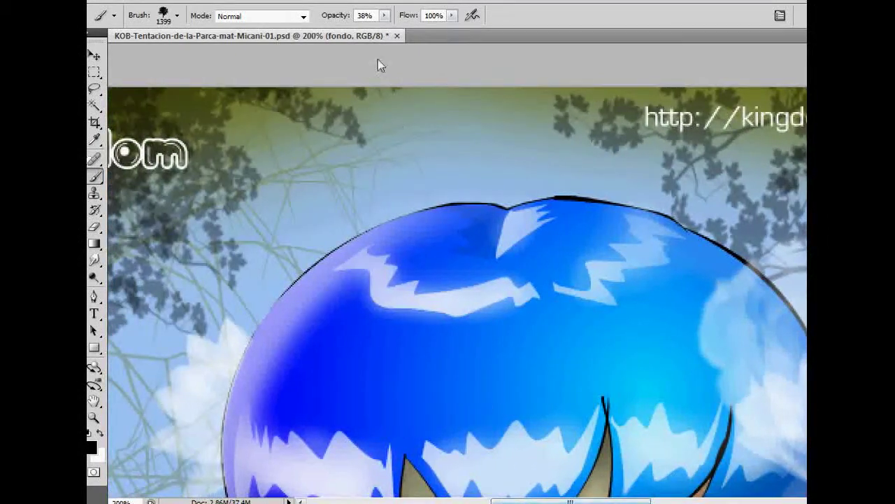
# Scroll through the image and zoom back out past 100% to the full illustration.
pyautogui.scroll(-5, 457, 270)
pyautogui.scroll(-5, 457, 269)
pyautogui.scroll(-5, 457, 269)
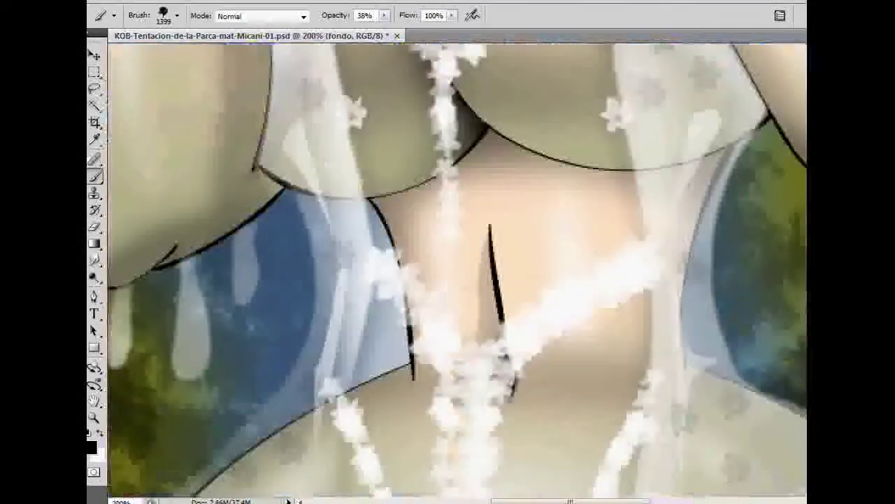
pyautogui.scroll(-5, 456, 270)
pyautogui.scroll(-1, 588, 156)
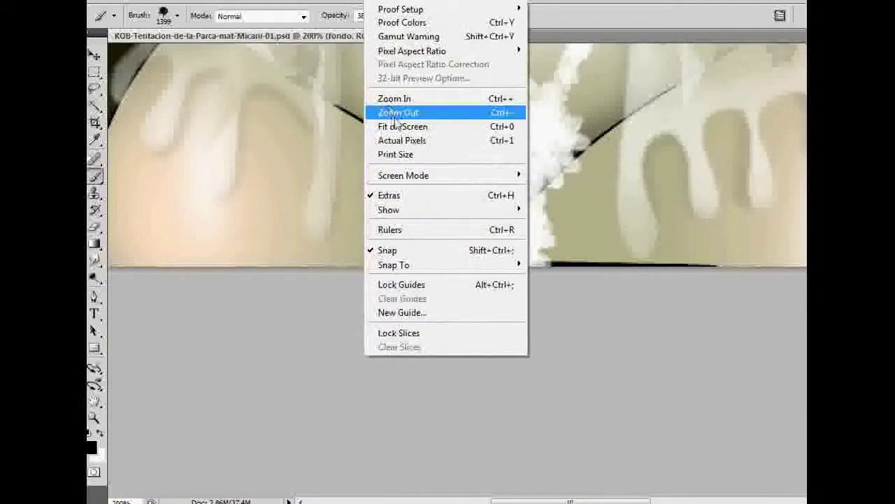
pyautogui.click(410, 110)
pyautogui.scroll(5, 503, 270)
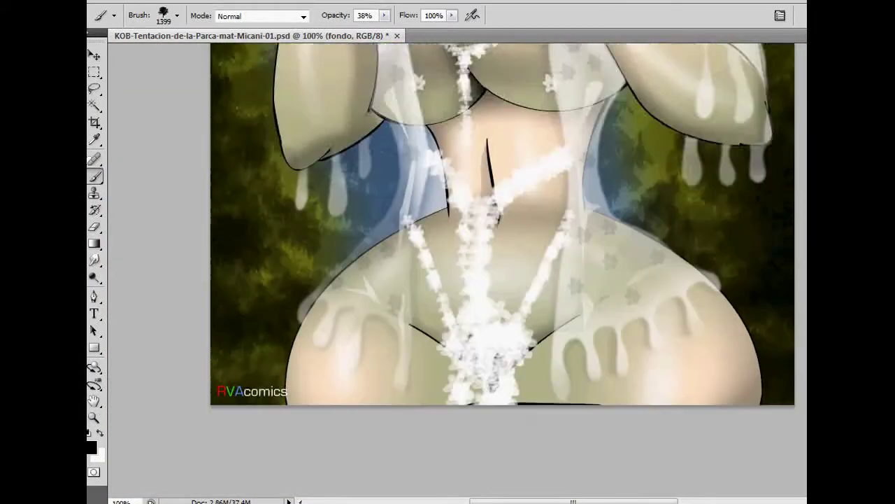
pyautogui.scroll(3, 503, 270)
pyautogui.scroll(1, 502, 270)
pyautogui.scroll(1, 502, 270)
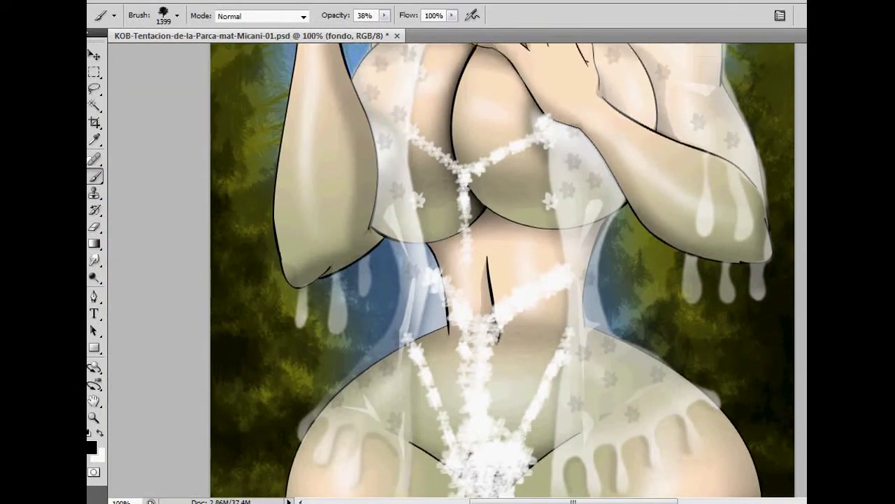
pyautogui.scroll(2, 502, 270)
pyautogui.scroll(3, 503, 270)
pyautogui.scroll(5, 503, 270)
pyautogui.scroll(1, 502, 270)
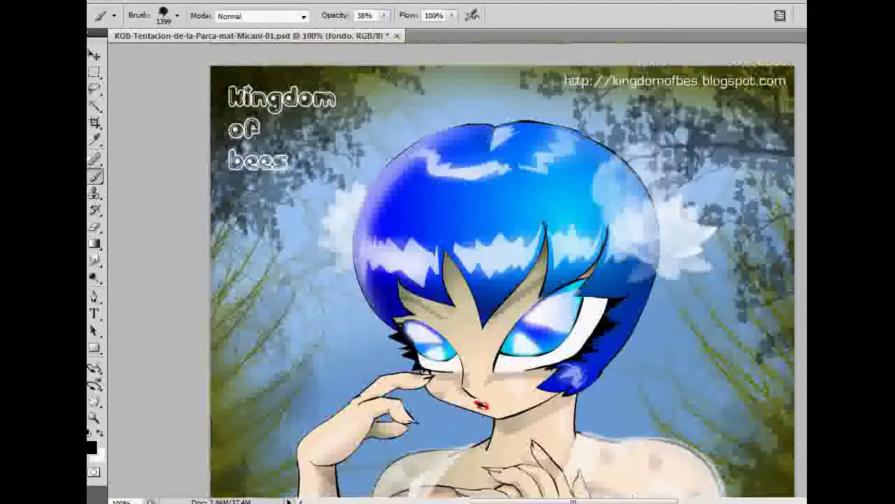
pyautogui.click(413, 114)
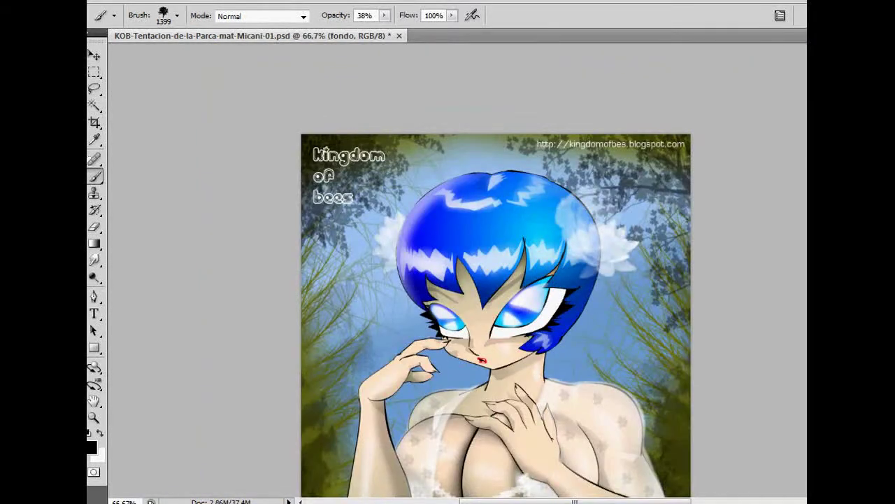
# From the leche layer, create a new layer named vegetacion.
pyautogui.hotkey('alt', ']')
pyautogui.click(218, 2)
pyautogui.click(420, 5)
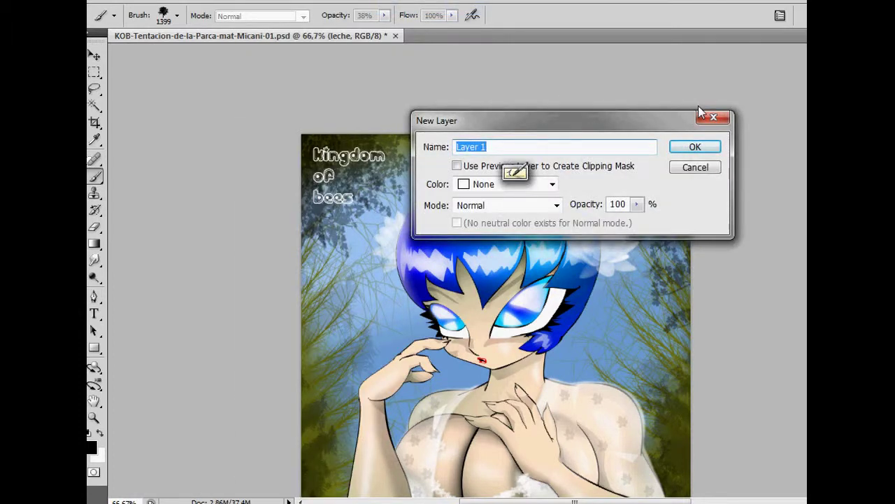
pyautogui.write('vegetacion')
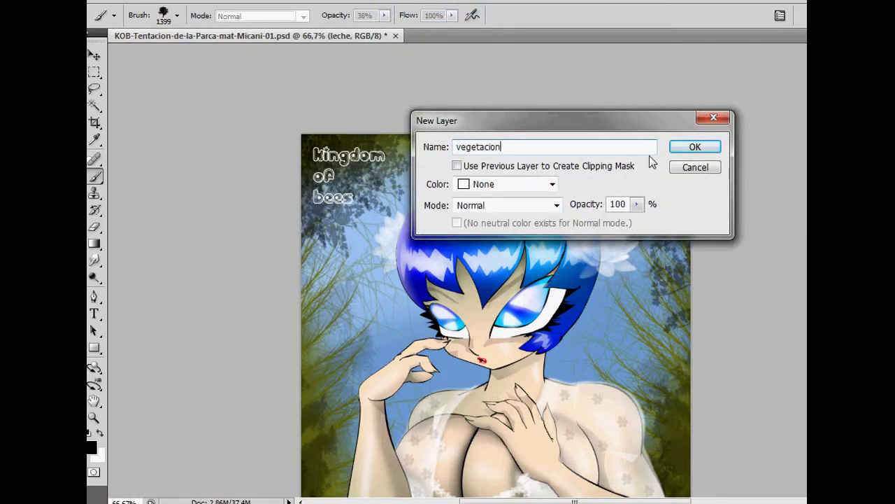
pyautogui.click(695, 146)
# Select grass-blade brush preset 112 and enlarge it to 143 px.
pyautogui.scroll(-2, 496, 280)
pyautogui.scroll(-6, 495, 280)
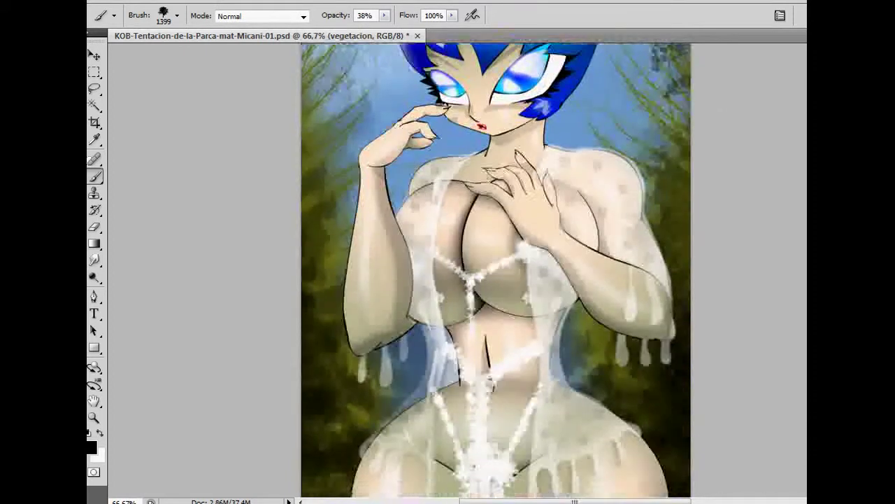
pyautogui.scroll(-3, 495, 279)
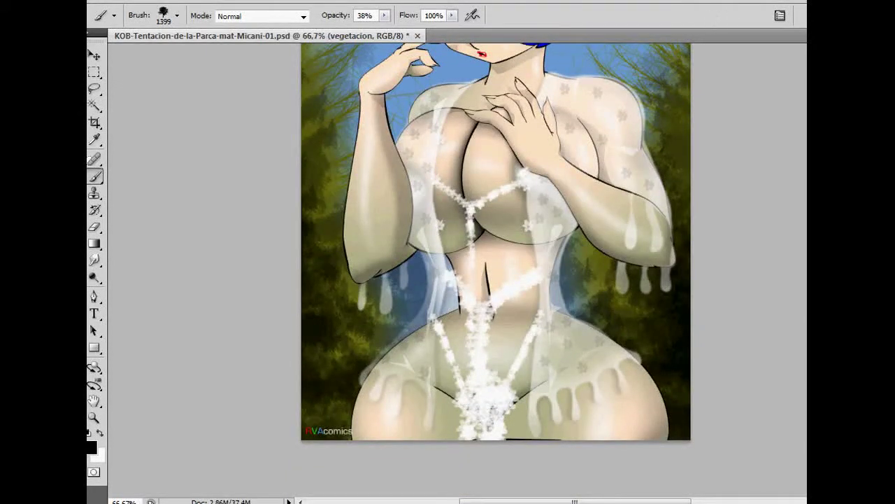
pyautogui.click(177, 15)
pyautogui.scroll(5, 247, 143)
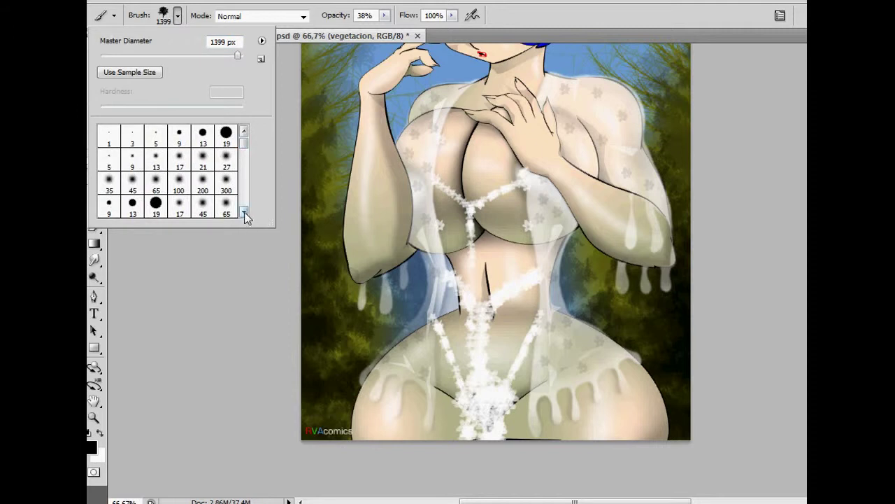
pyautogui.scroll(-5, 245, 217)
pyautogui.doubleClick(188, 168)
pyautogui.click(177, 15)
pyautogui.moveTo(181, 58); pyautogui.dragTo(187, 56)
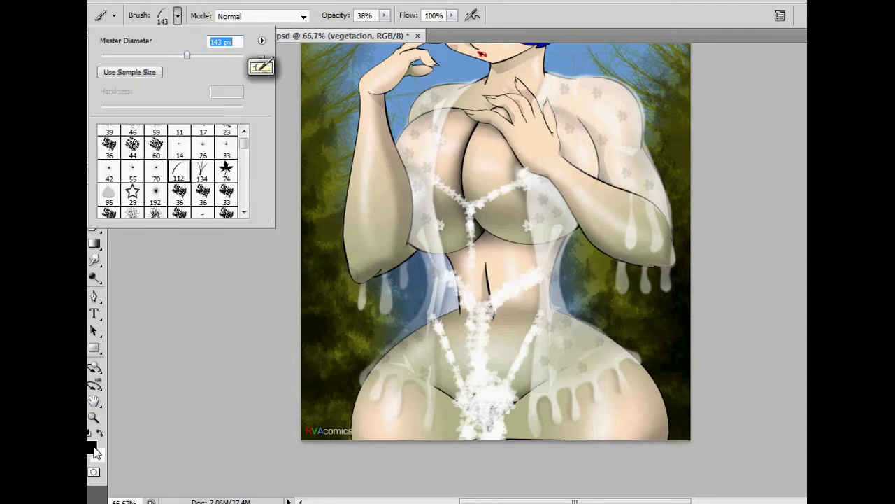
# With olive 696c10, a 174 px brush and higher opacity, paint grass along the bottom-left.
pyautogui.click(94, 450)
pyautogui.moveTo(555, 214); pyautogui.dragTo(547, 215)
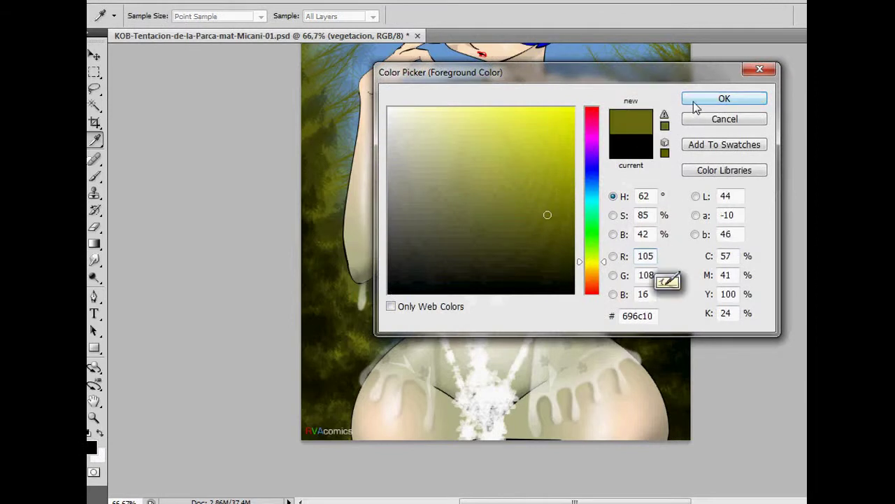
pyautogui.click(696, 102)
pyautogui.click(177, 15)
pyautogui.moveTo(190, 55); pyautogui.dragTo(198, 57)
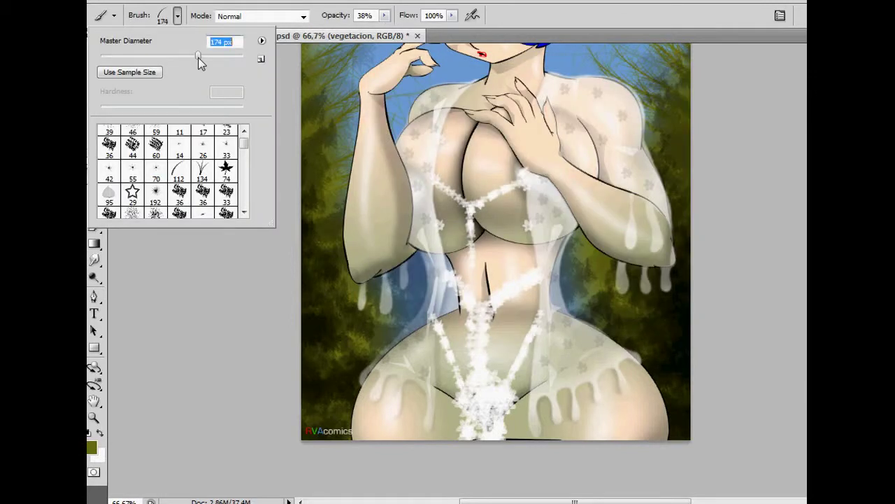
pyautogui.moveTo(384, 15); pyautogui.dragTo(411, 30)
pyautogui.moveTo(307, 427)
pyautogui.mouseDown()
pyautogui.moveTo(416, 441)
pyautogui.moveTo(682, 437)
pyautogui.mouseUp()
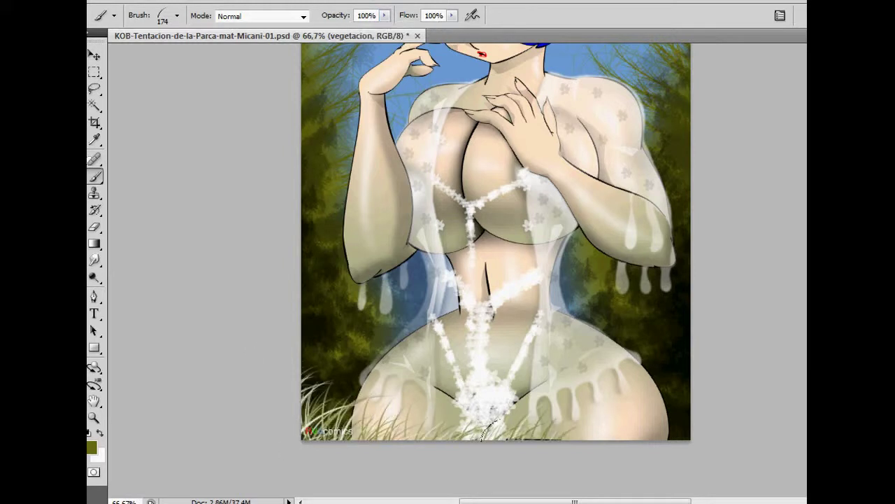
# Set the background colour to a dark green.
pyautogui.click(101, 458)
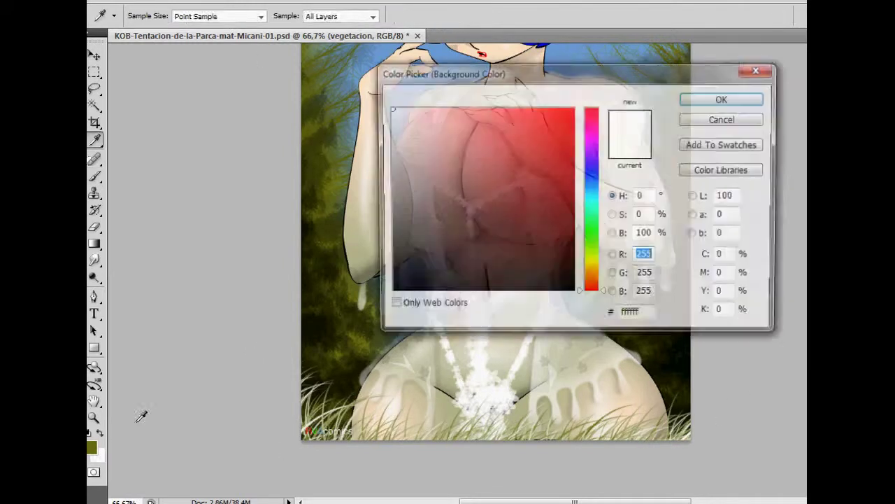
pyautogui.click(592, 249)
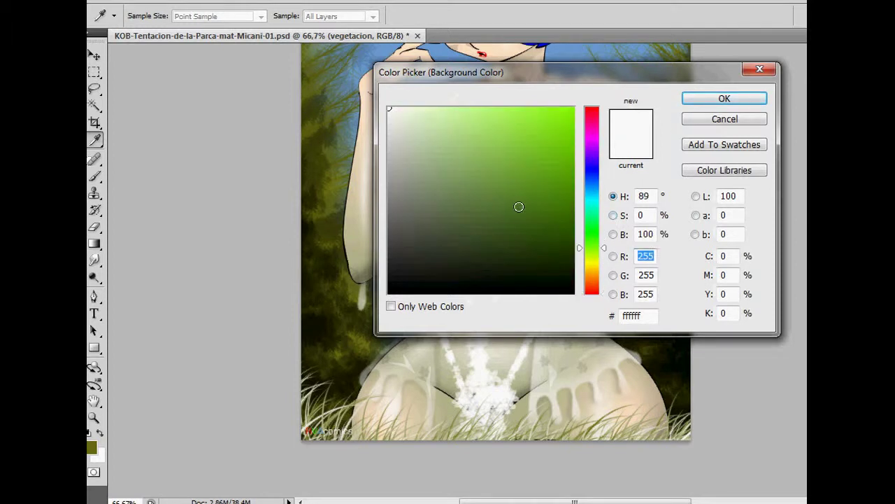
pyautogui.click(540, 239)
pyautogui.click(707, 100)
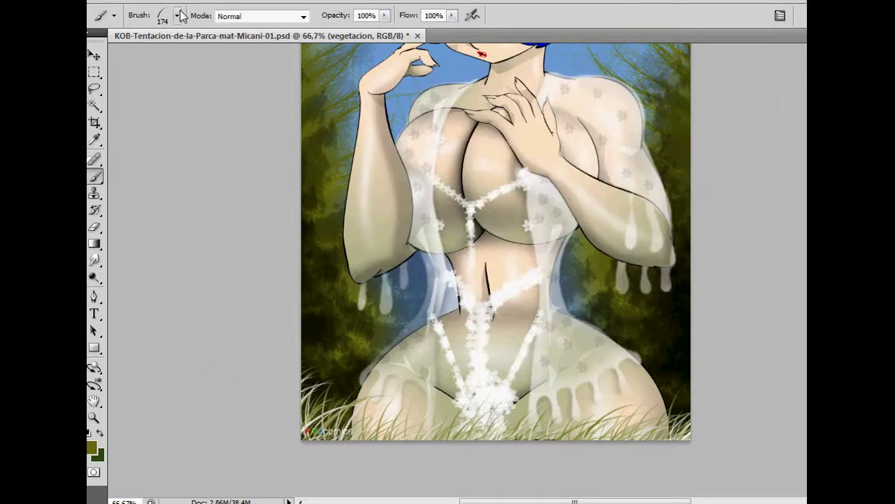
# Enlarge the grass brush to 288 px and paint blades along the bottom-left and bottom-right.
pyautogui.click(177, 14)
pyautogui.moveTo(186, 58); pyautogui.dragTo(210, 58)
pyautogui.press('Return')
pyautogui.moveTo(392, 441); pyautogui.dragTo(363, 400)
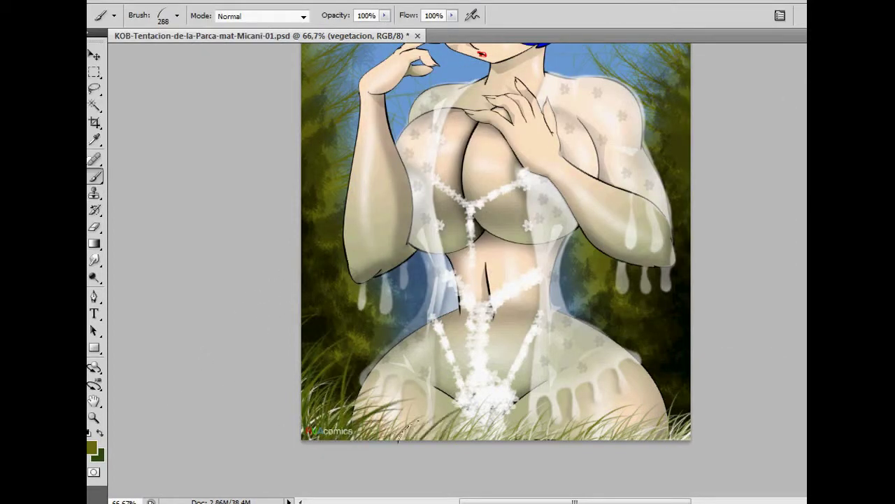
pyautogui.moveTo(629, 441); pyautogui.dragTo(595, 377)
pyautogui.moveTo(668, 437); pyautogui.dragTo(609, 413)
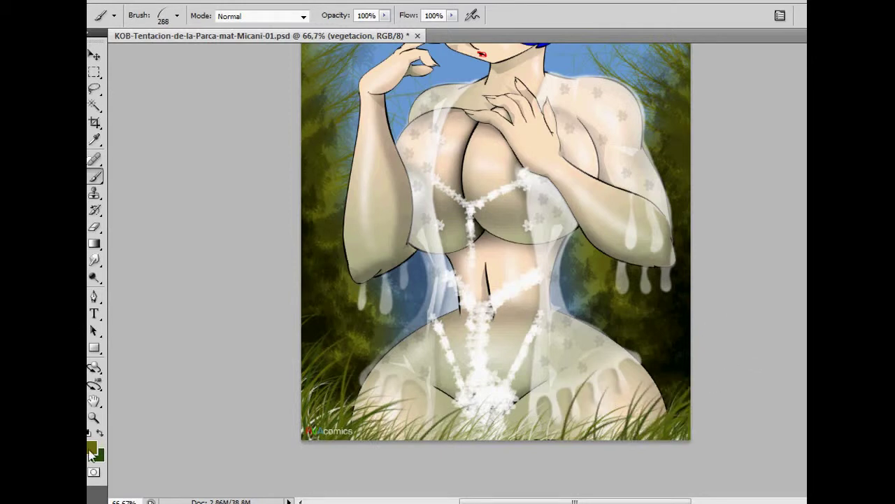
# Switch the foreground to bright yellow and add yellow grass blades at both bottom corners.
pyautogui.click(90, 451)
pyautogui.click(564, 126)
pyautogui.click(696, 98)
pyautogui.moveTo(328, 439); pyautogui.dragTo(315, 381)
pyautogui.moveTo(675, 439); pyautogui.dragTo(685, 374)
pyautogui.scroll(-10, 734, 329)
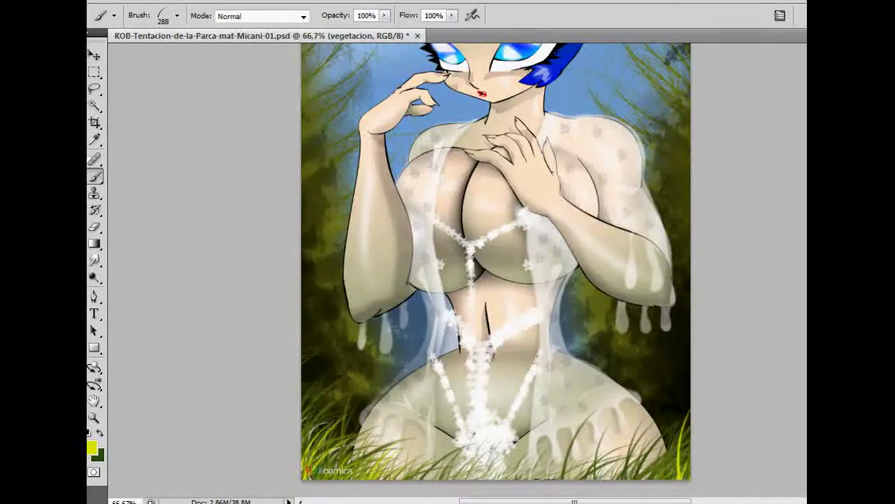
pyautogui.scroll(2, 496, 270)
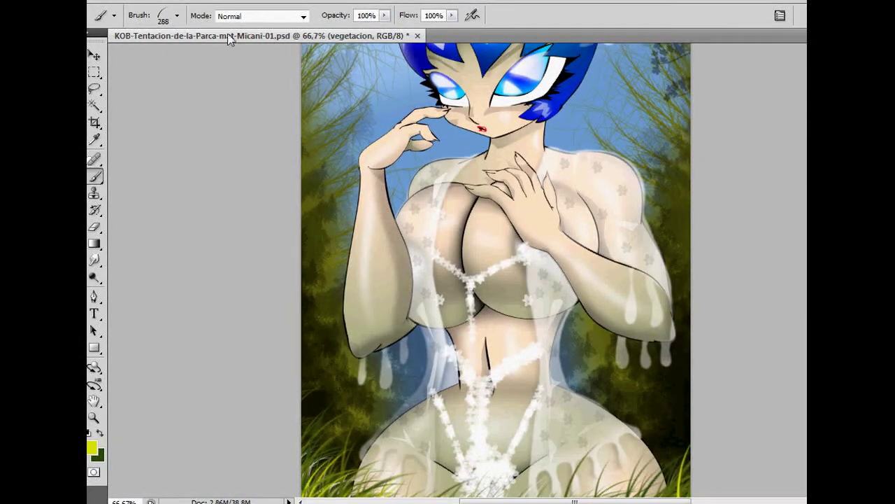
# Stamp yellow bushes on the left and right edges with tree brush 2486 at 813 px.
pyautogui.click(177, 15)
pyautogui.moveTo(249, 130); pyautogui.dragTo(245, 149)
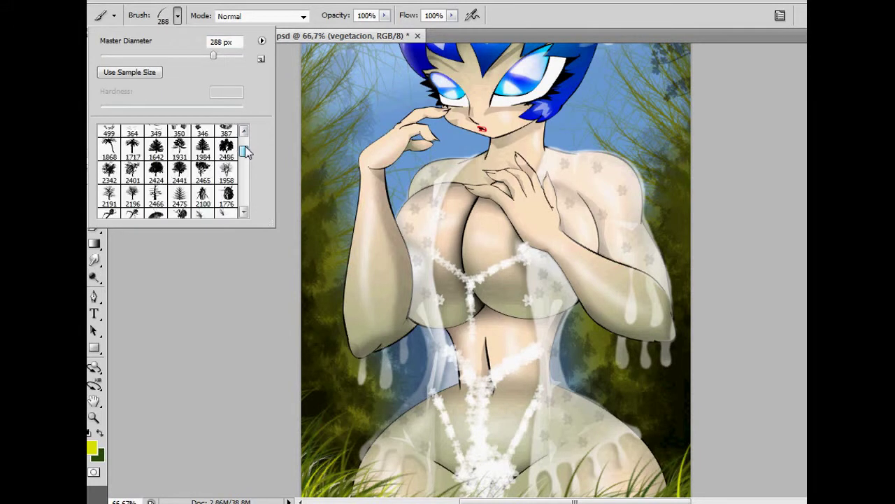
pyautogui.doubleClick(226, 147)
pyautogui.rightClick(214, 48)
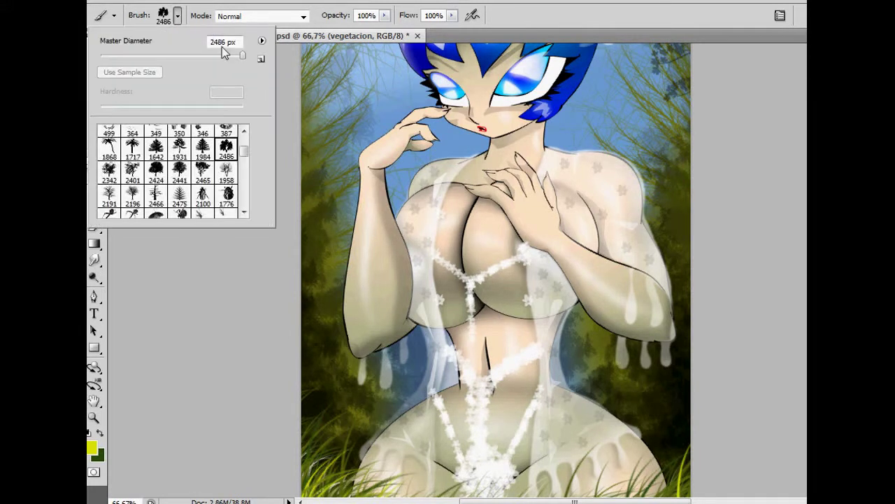
pyautogui.moveTo(219, 55); pyautogui.dragTo(233, 56)
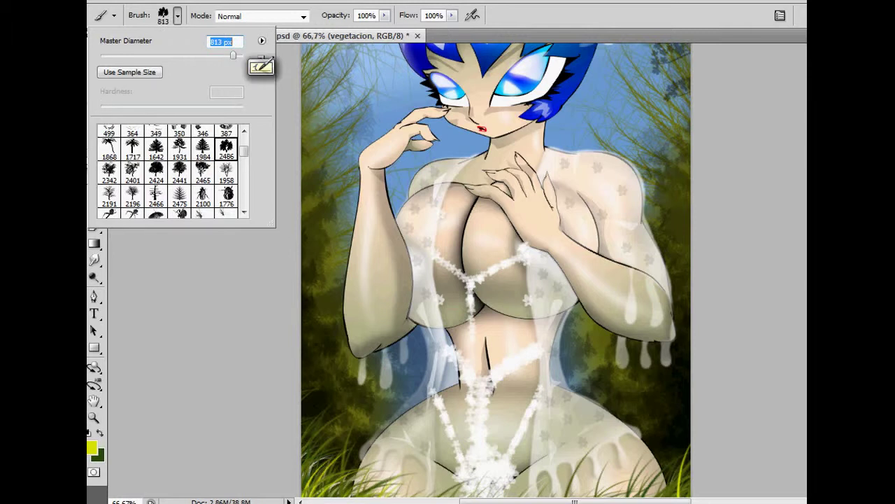
pyautogui.press('Return')
pyautogui.click(321, 322)
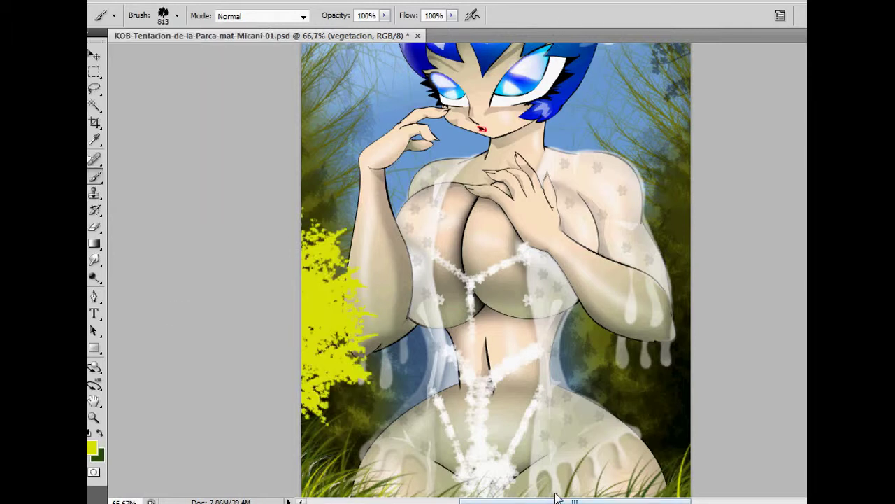
pyautogui.moveTo(557, 498); pyautogui.dragTo(598, 498)
pyautogui.click(549, 175)
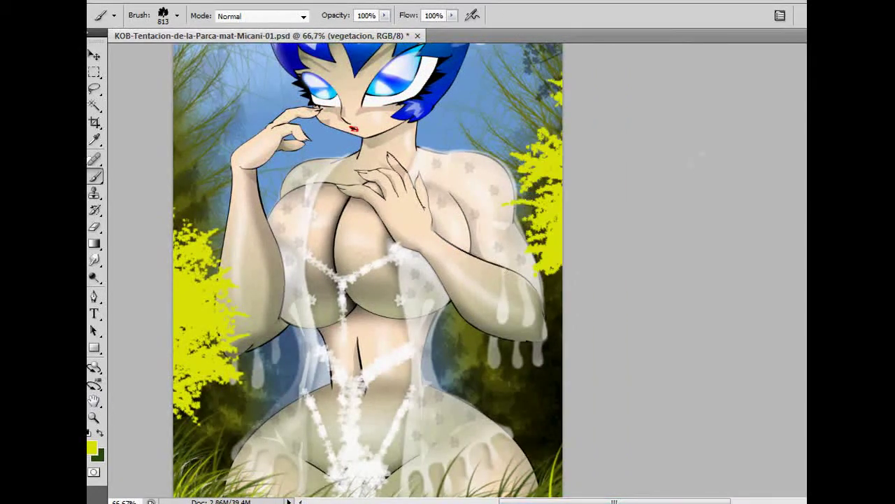
# Shade the right-edge bush with black at 31% opacity.
pyautogui.click(91, 446)
pyautogui.click(490, 293)
pyautogui.click(723, 96)
pyautogui.moveTo(382, 33); pyautogui.dragTo(329, 33)
pyautogui.click(539, 196)
pyautogui.moveTo(549, 140); pyautogui.dragTo(553, 273)
# Continue darkening the bushes with black at 21% opacity.
pyautogui.moveTo(549, 175); pyautogui.dragTo(553, 273)
pyautogui.press('2')
pyautogui.press('1')
pyautogui.hscroll(-5, 448, 266)
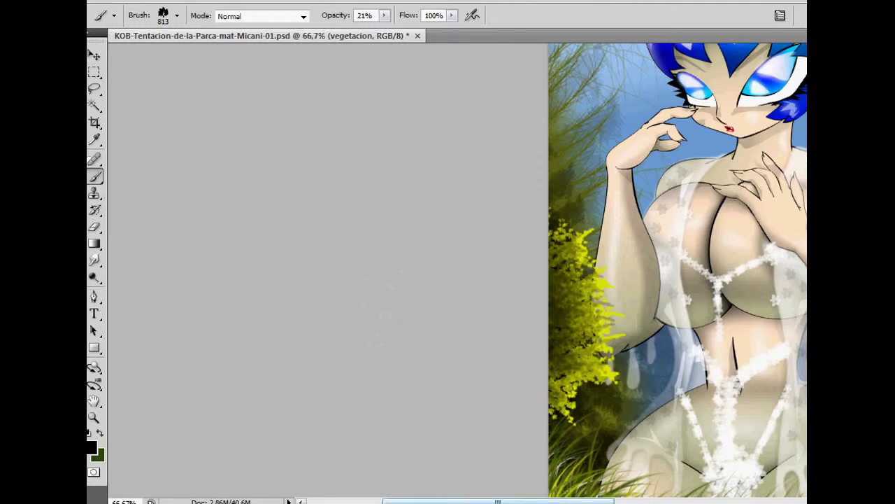
pyautogui.moveTo(497, 501); pyautogui.dragTo(567, 501)
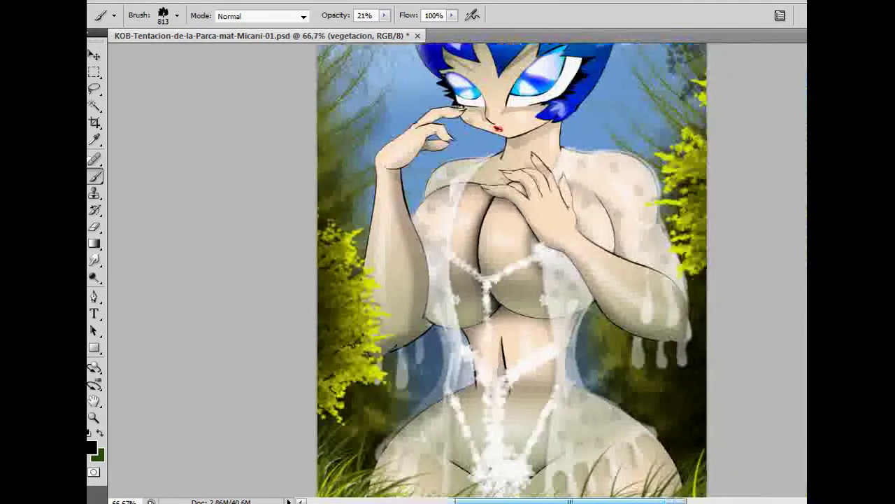
# Zoom out to 50% to view the whole illustration.
pyautogui.scroll(2, 517, 280)
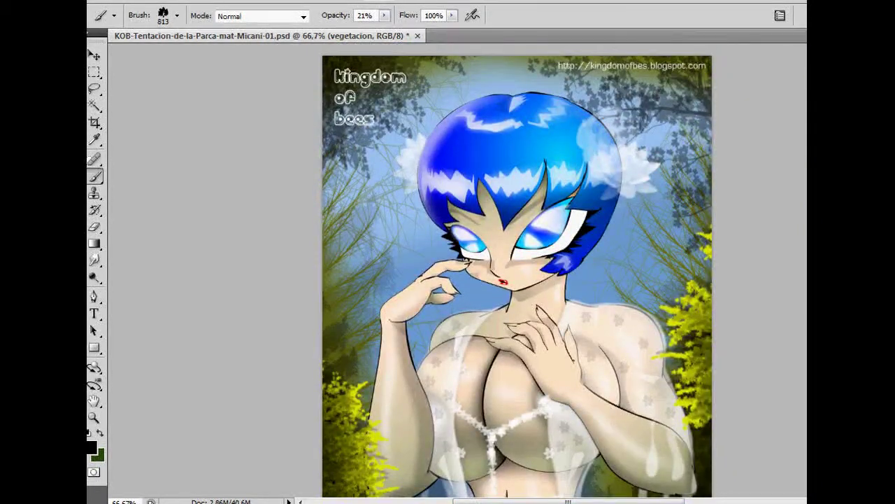
pyautogui.click(374, 1)
pyautogui.click(391, 112)
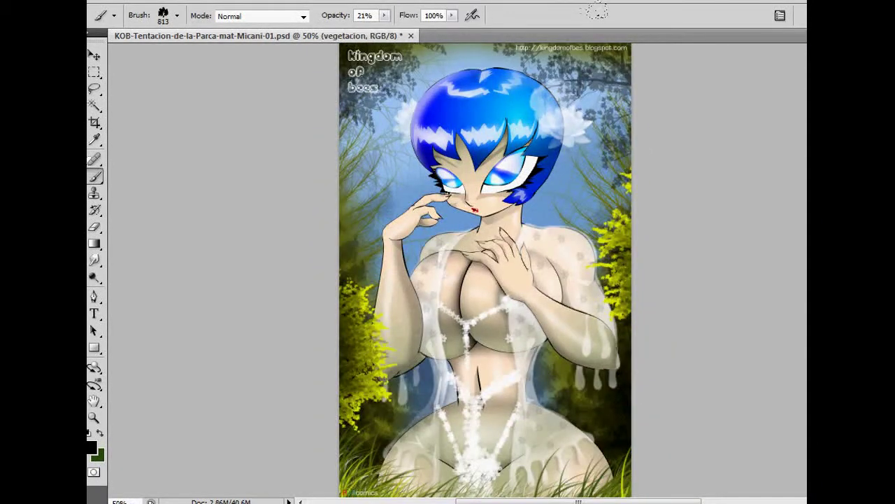